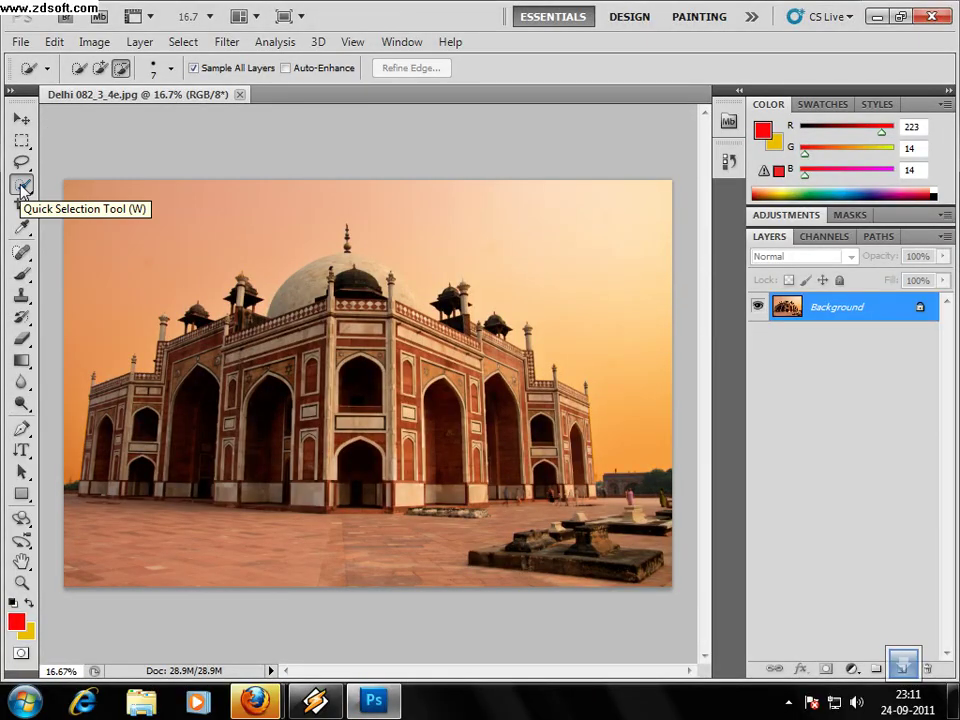
Compare the Lasso, Quick Selection and Magic Wand tools, ending with the Magic Wand at tolerance 32.
left_click(21, 161)
left_click(22, 183)
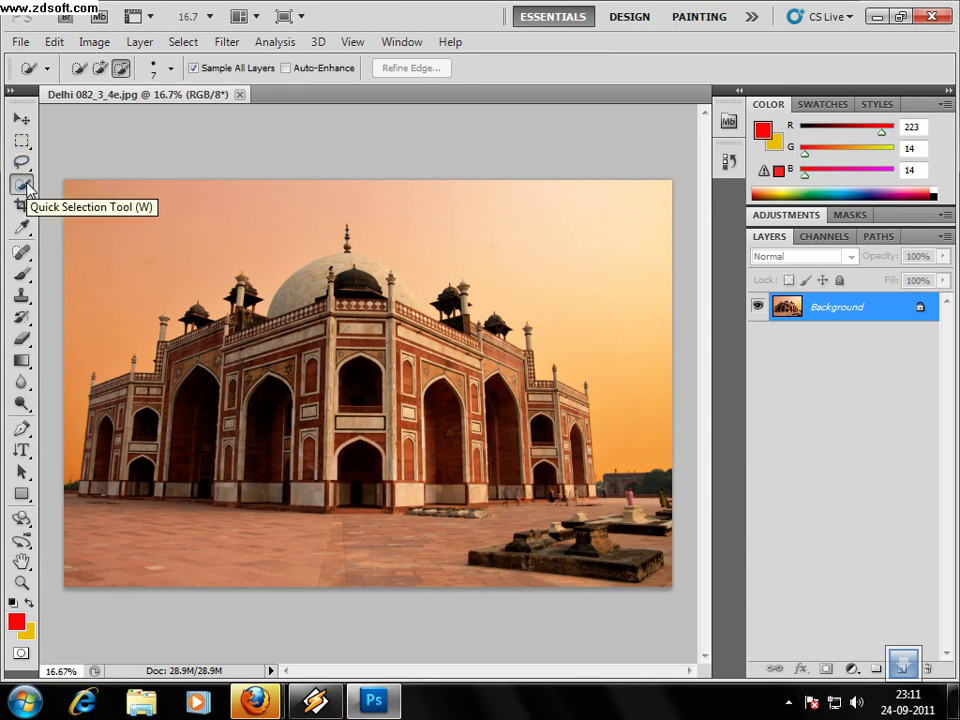
right_click(26, 185)
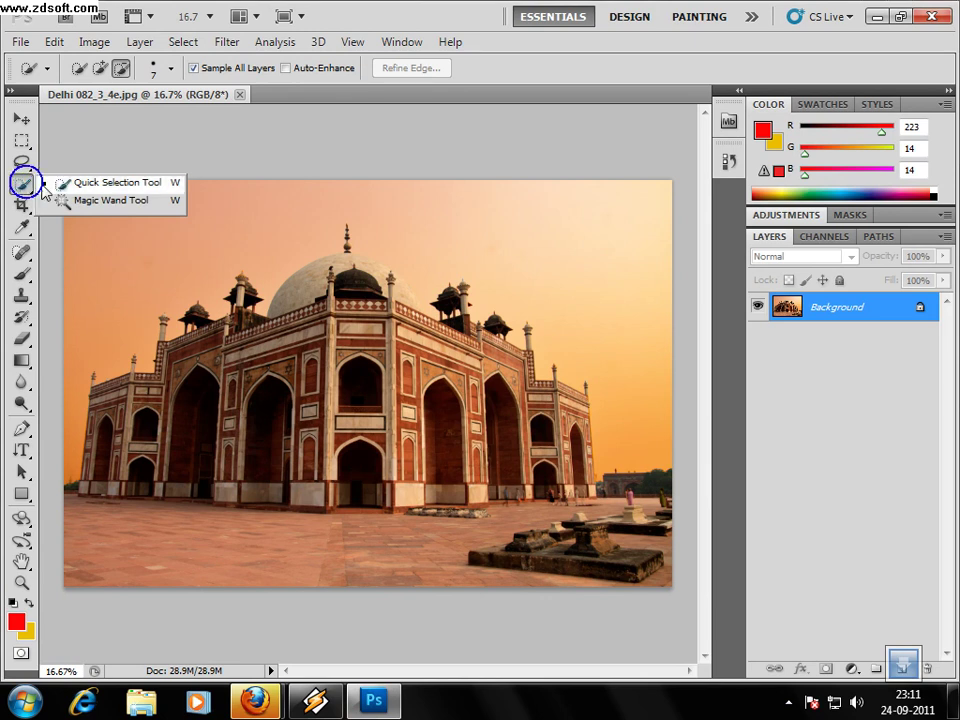
left_click(126, 201)
right_click(20, 185)
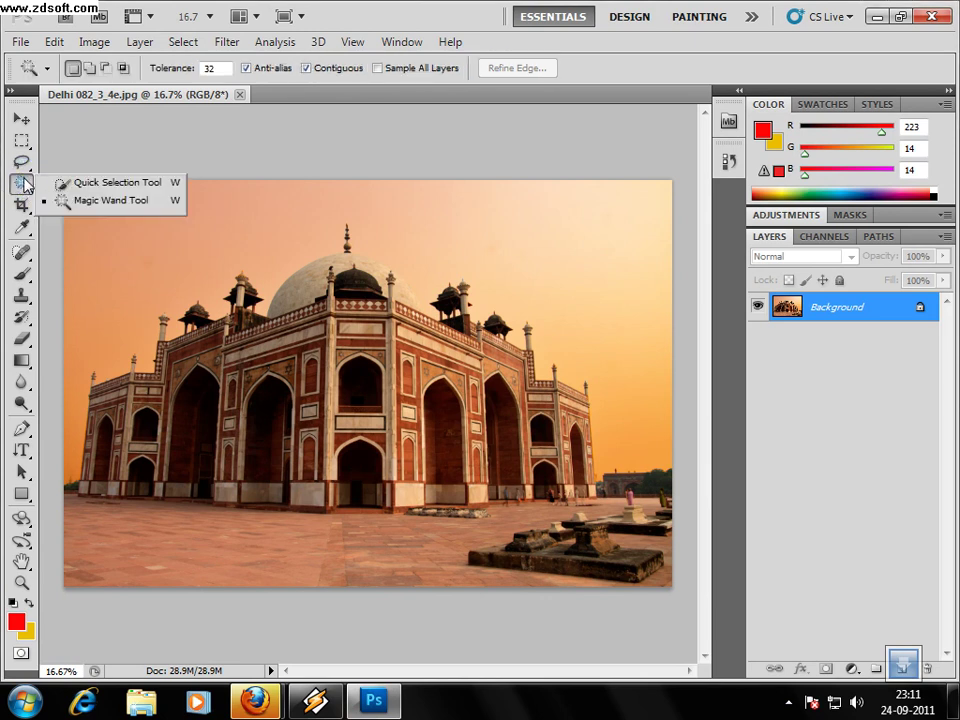
left_click(62, 185)
right_click(24, 190)
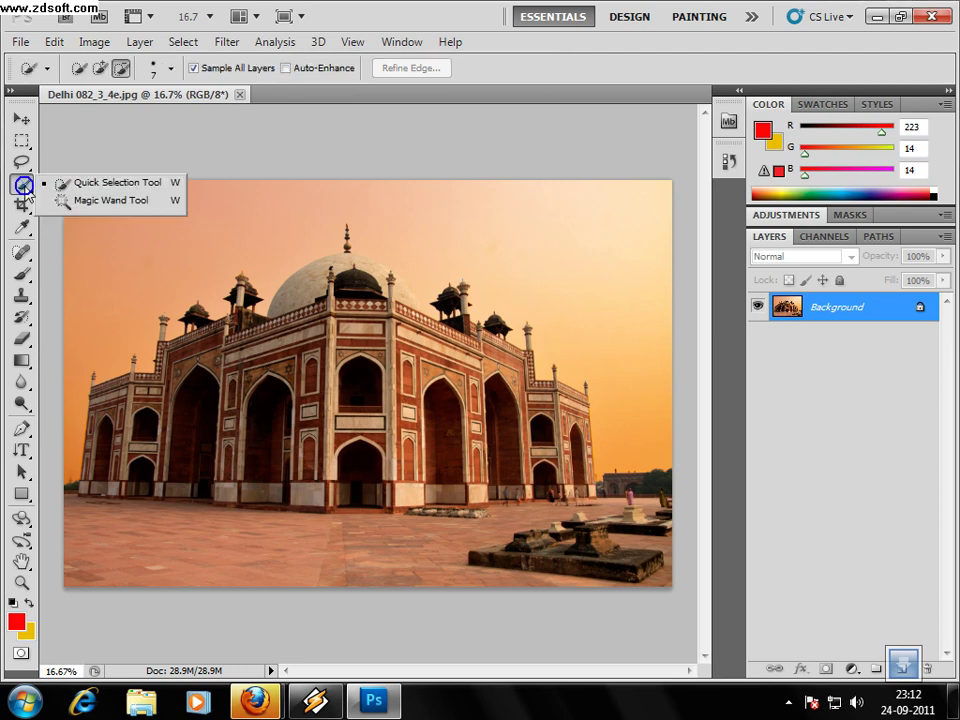
left_click(86, 202)
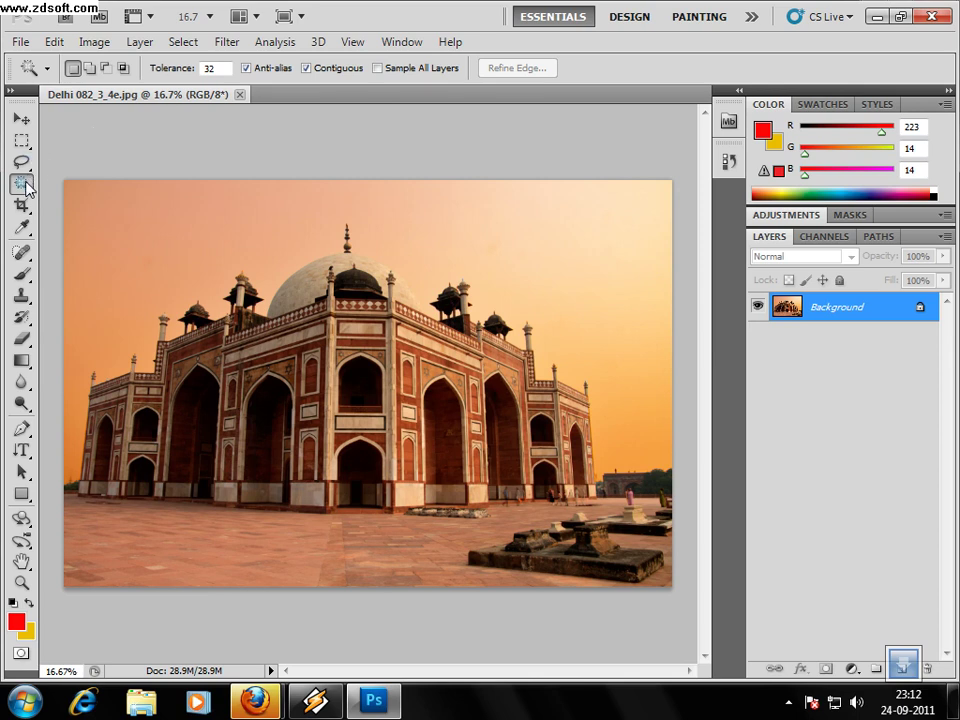
With Quick Selection, select the upper-left sky, lower-left pavement and sky along the top right.
left_click_drag(21, 185, 64, 185)
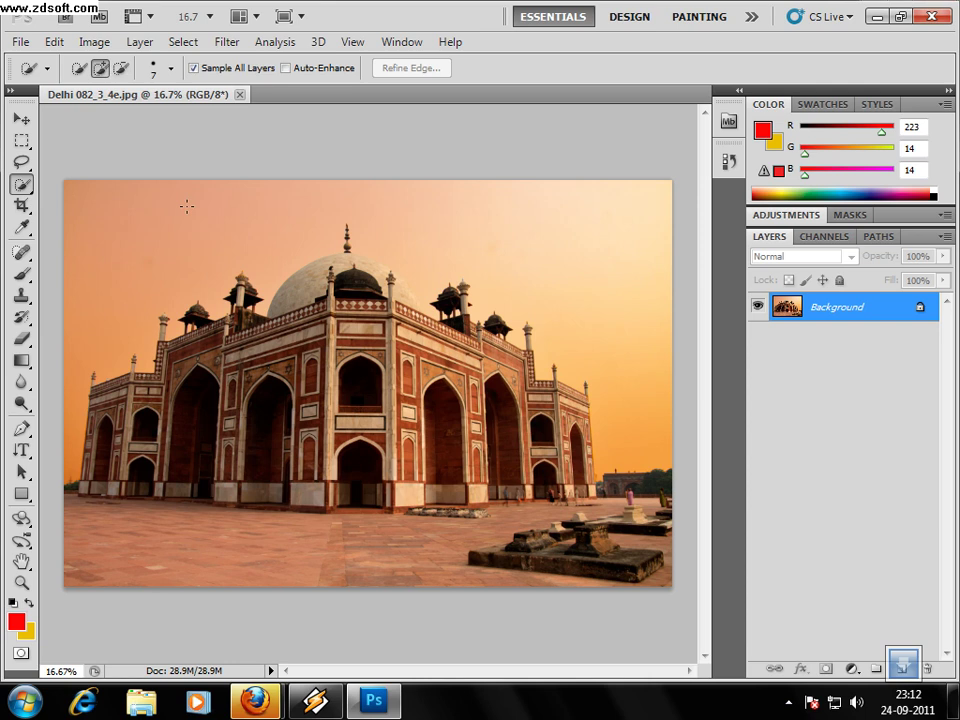
left_click_drag(78, 184, 138, 304)
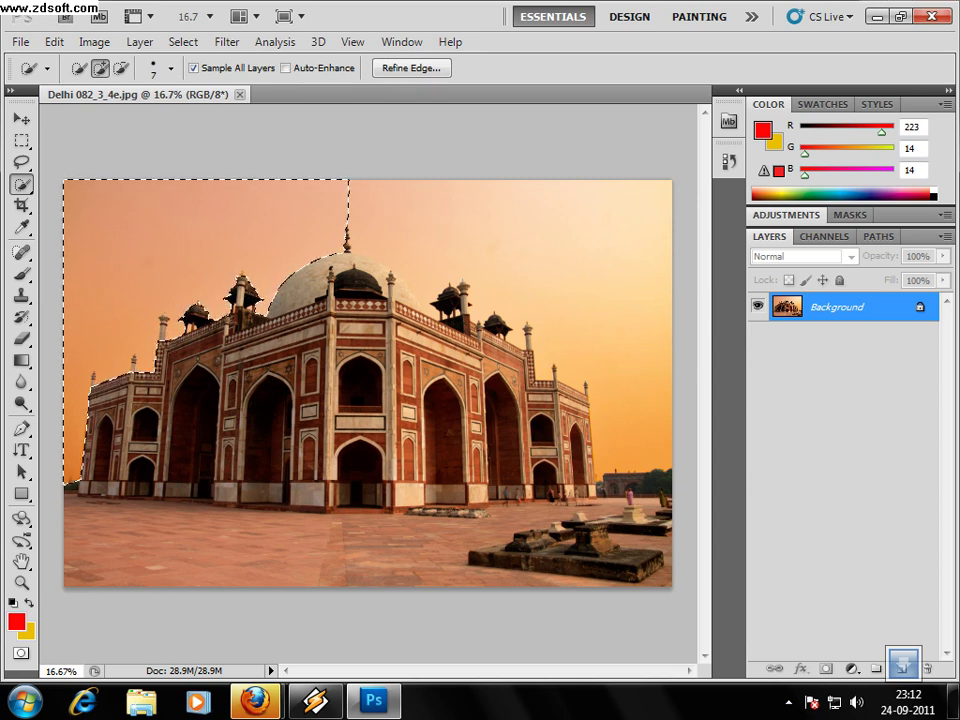
mouse_move(137, 539)
left_mouse_down()
mouse_move(271, 522)
mouse_move(357, 537)
mouse_move(463, 535)
left_mouse_up()
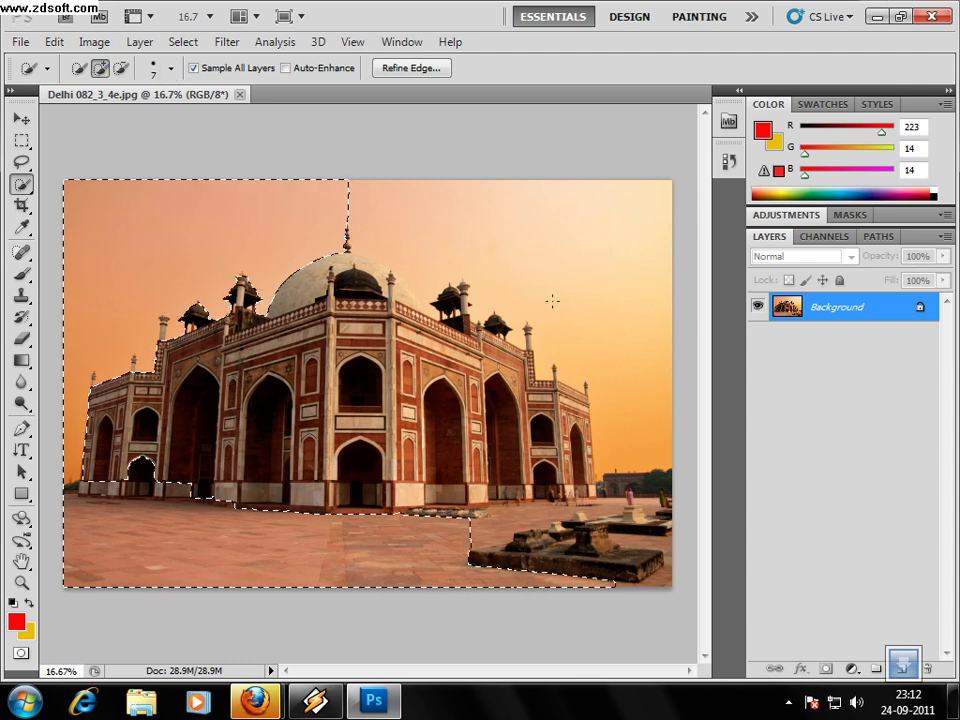
left_click(642, 317)
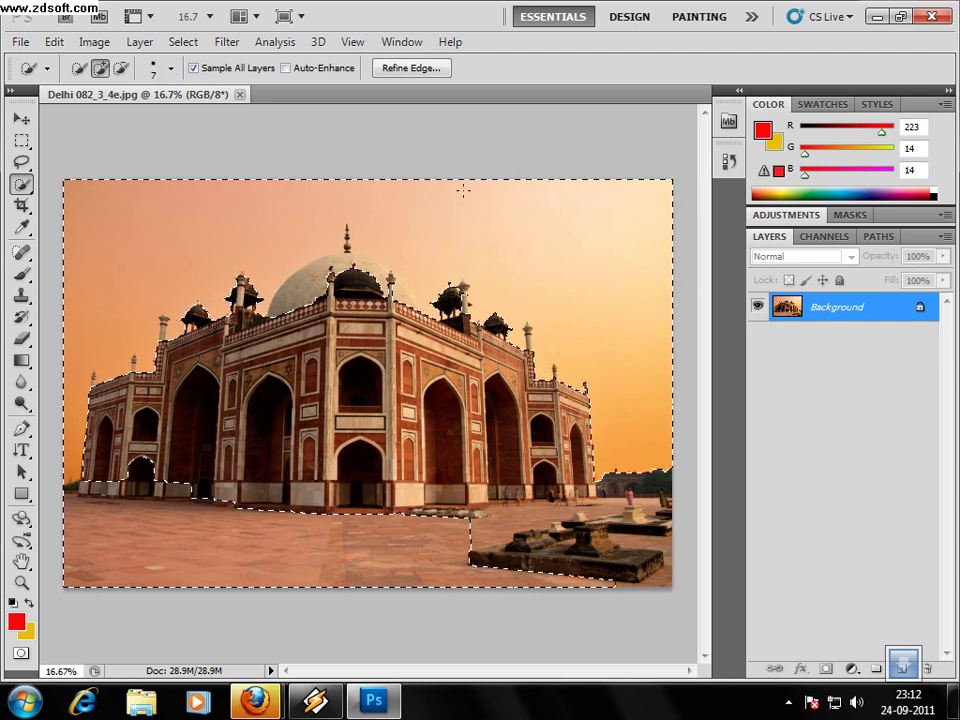
In Subtract mode, remove excess sky near the right edge, beside the dome and above it.
left_click(121, 68)
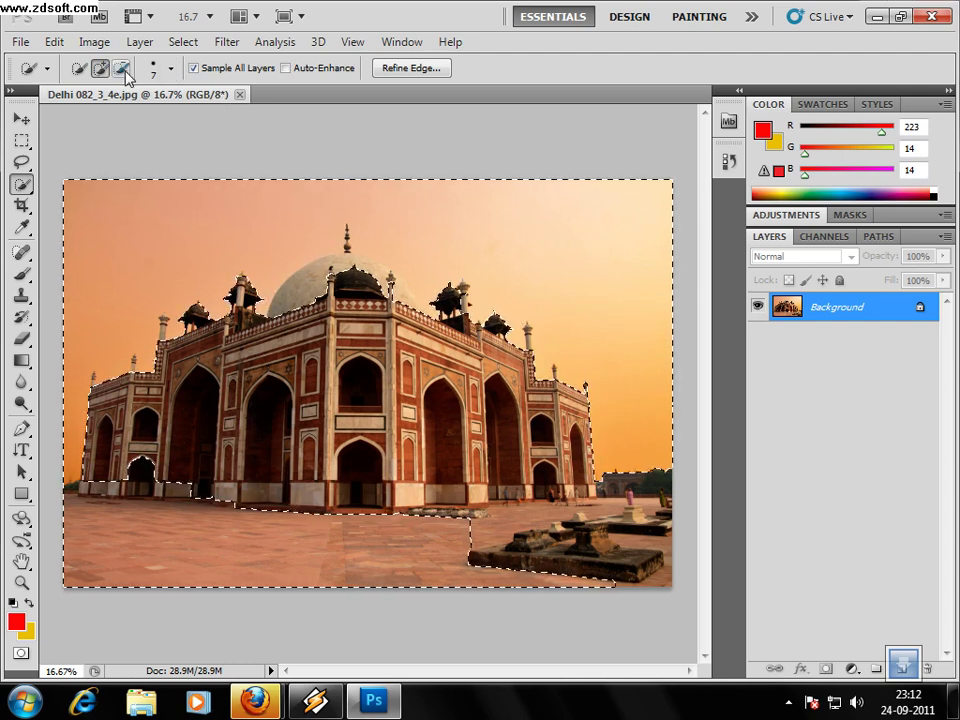
left_click(635, 458)
mouse_move(630, 450)
left_mouse_down()
mouse_move(470, 290)
mouse_move(640, 435)
left_mouse_up()
left_click(448, 272)
mouse_move(300, 222)
left_mouse_down()
mouse_move(440, 220)
mouse_move(316, 226)
left_mouse_up()
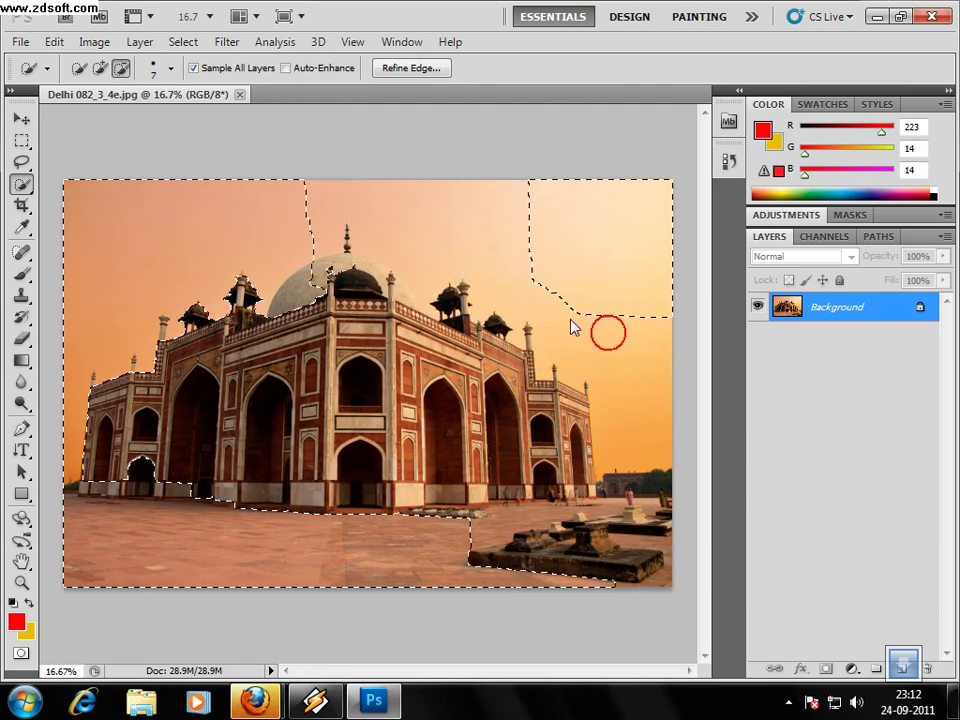
left_click(583, 285)
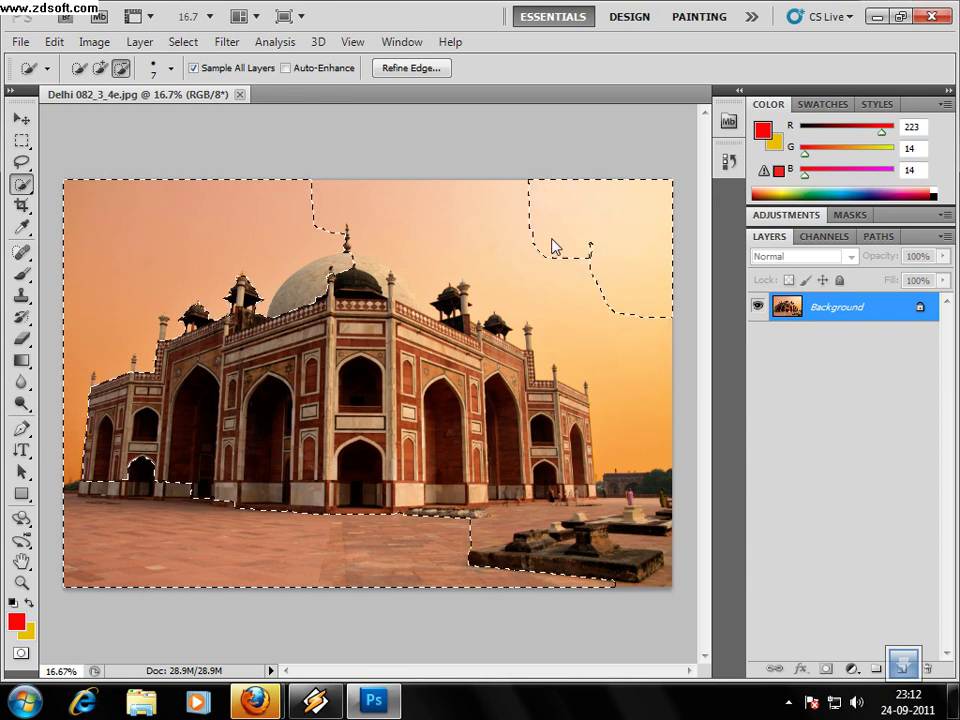
Clear the sky selection and switch to the Magic Wand tool.
right_click(22, 183)
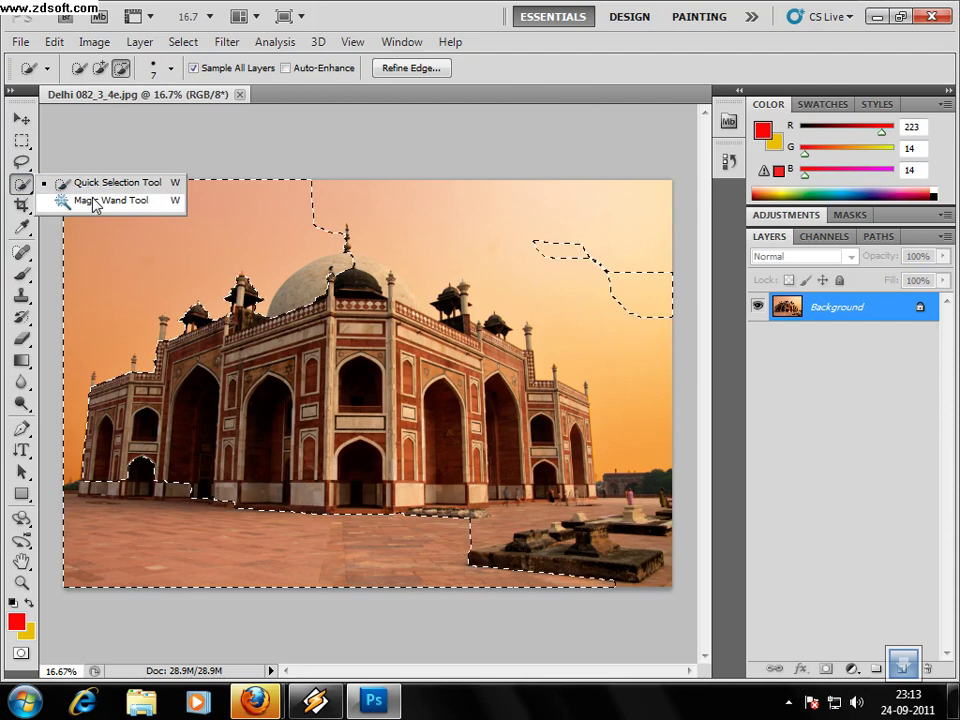
left_click(94, 203)
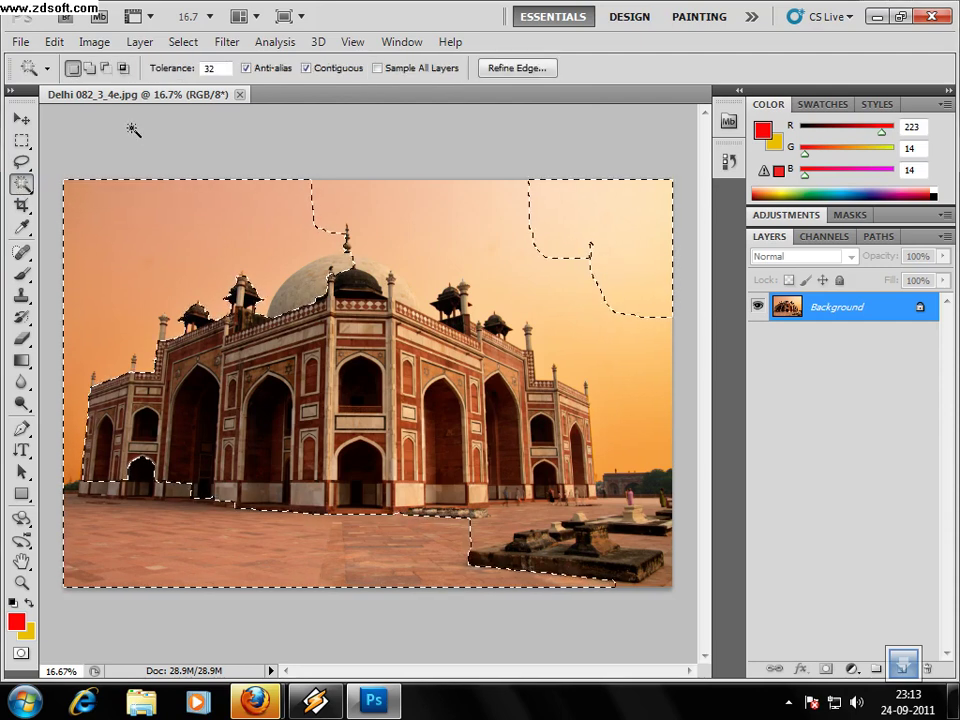
left_click(21, 161)
left_click(76, 153)
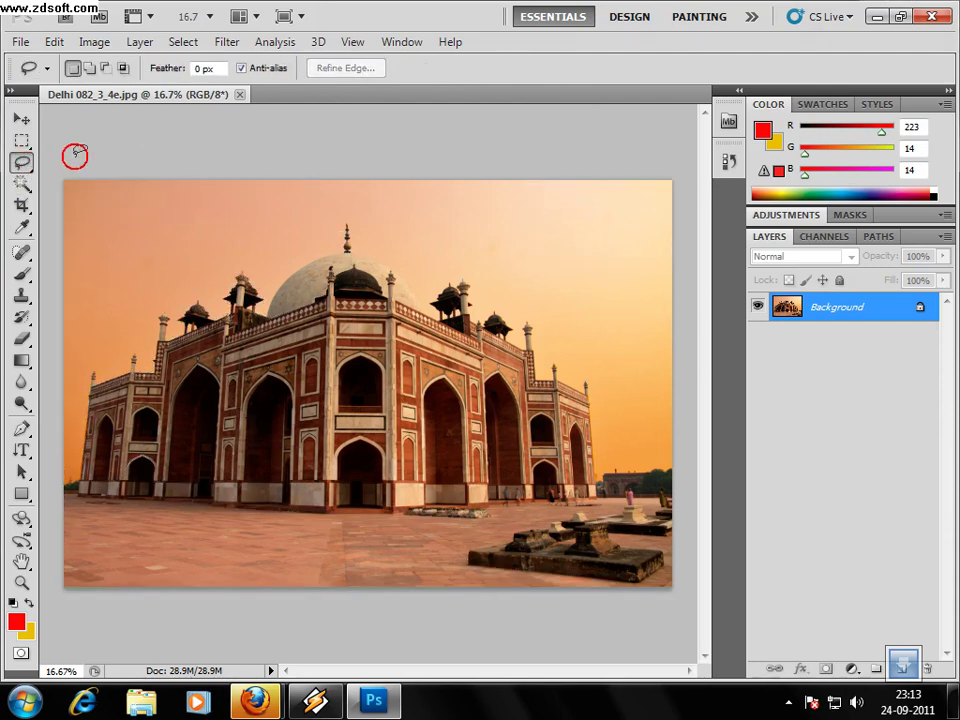
left_click(22, 184)
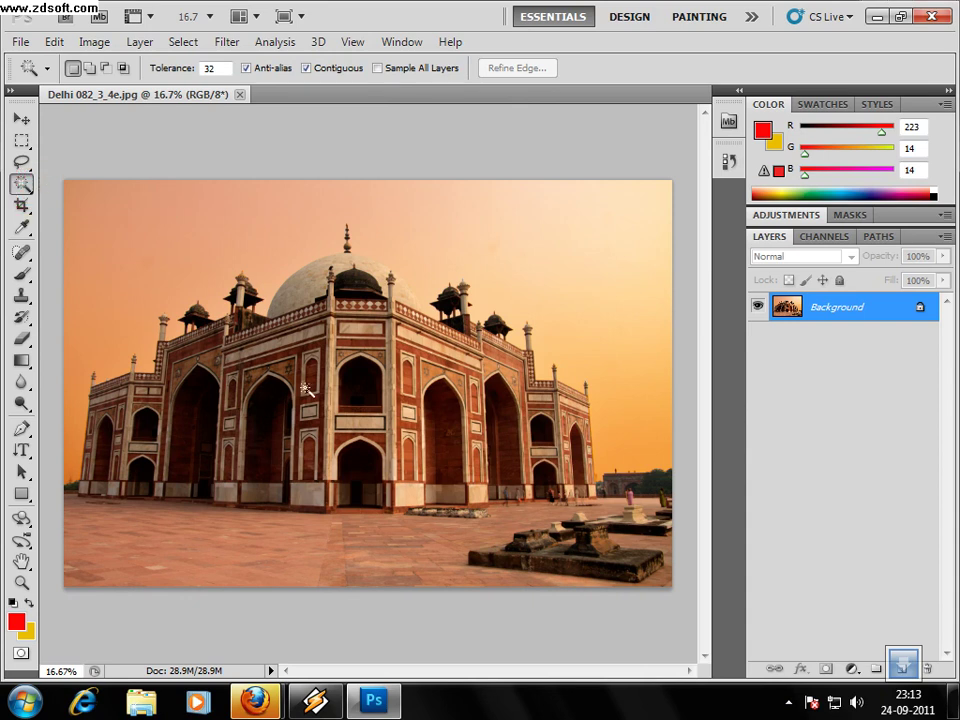
Magic Wand-select the central and left arches, the shaded dome and sky bands in turn.
left_click(449, 420)
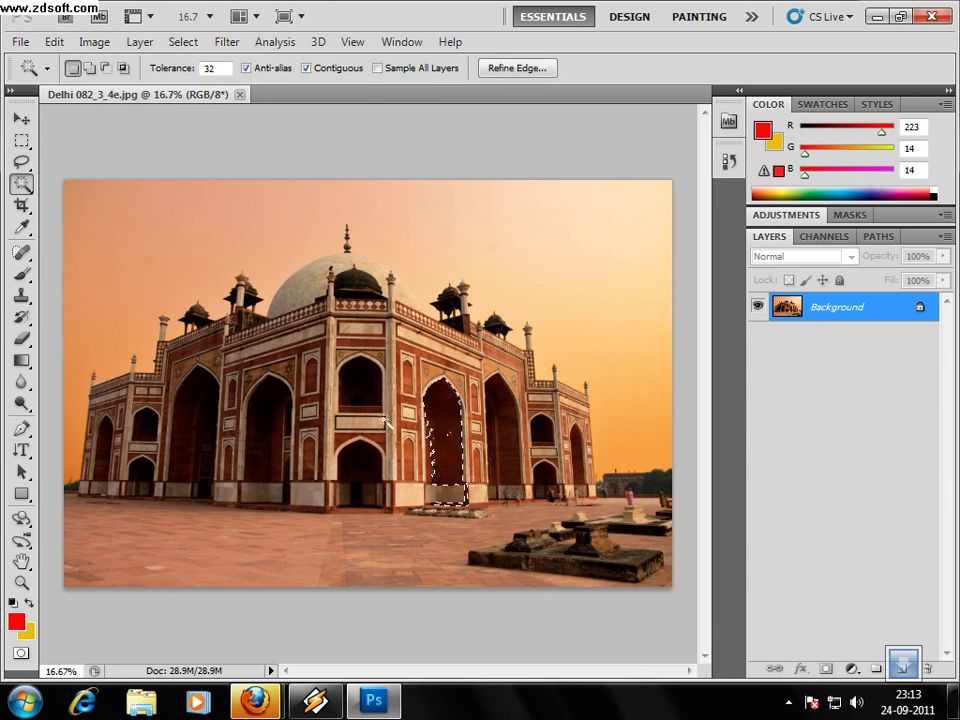
left_click(203, 391)
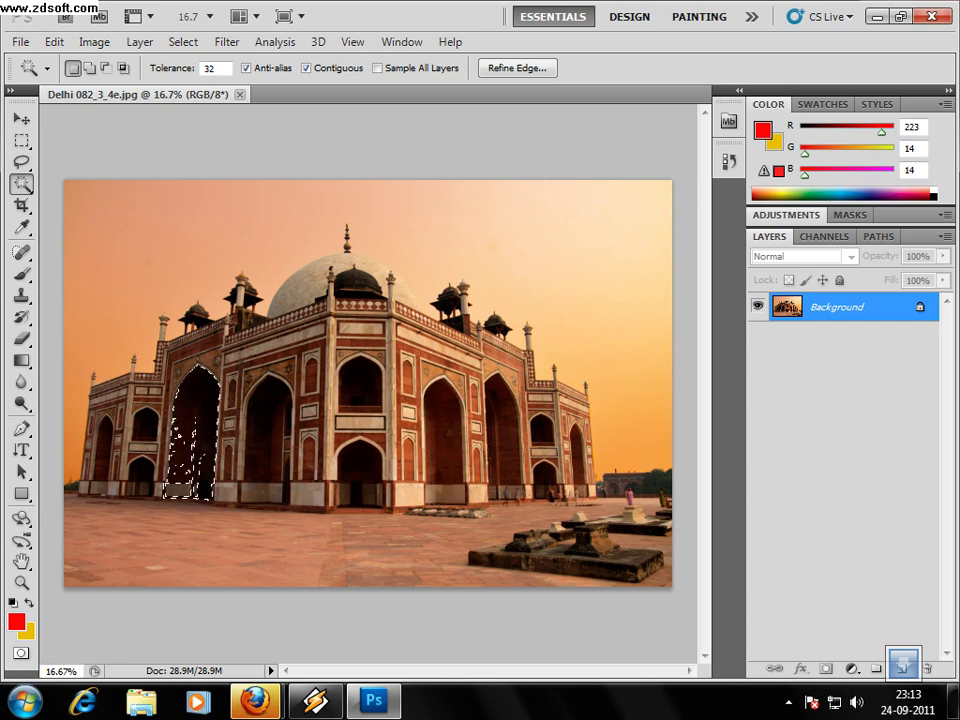
left_click(294, 284)
left_click(217, 284)
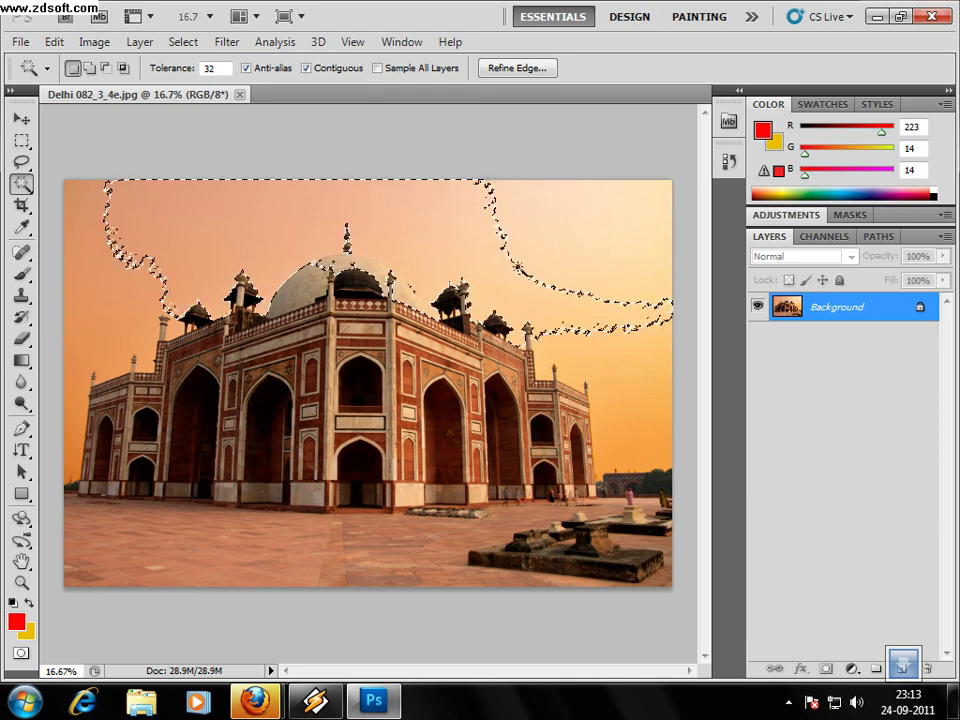
left_click(580, 221)
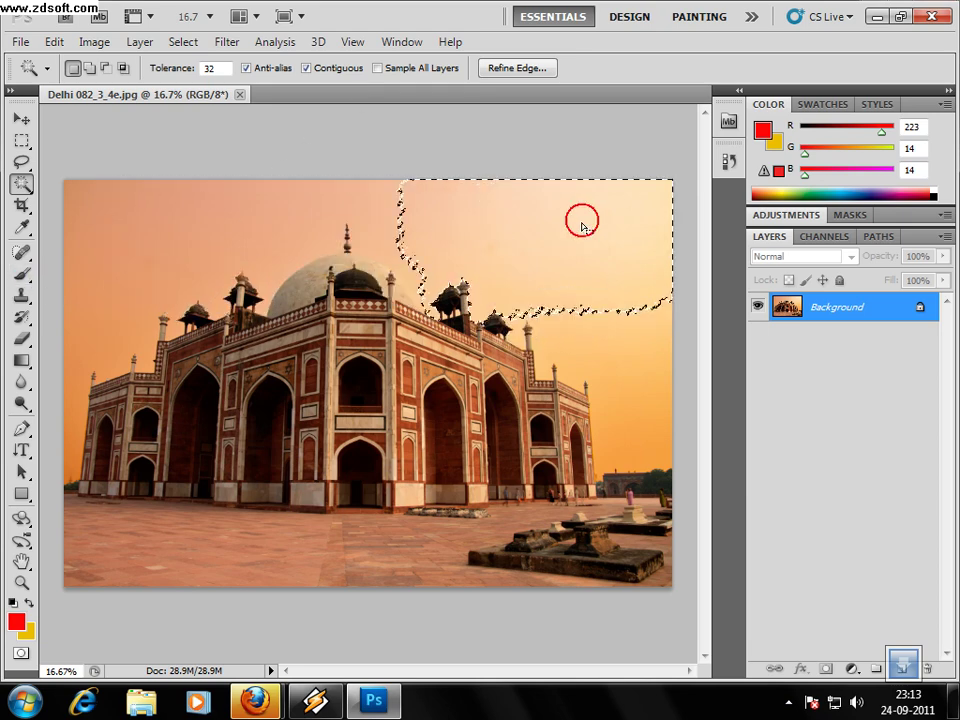
Try the left sky and arch openings, ending with only the upper central arch window selected.
left_click(240, 225)
left_click(101, 304)
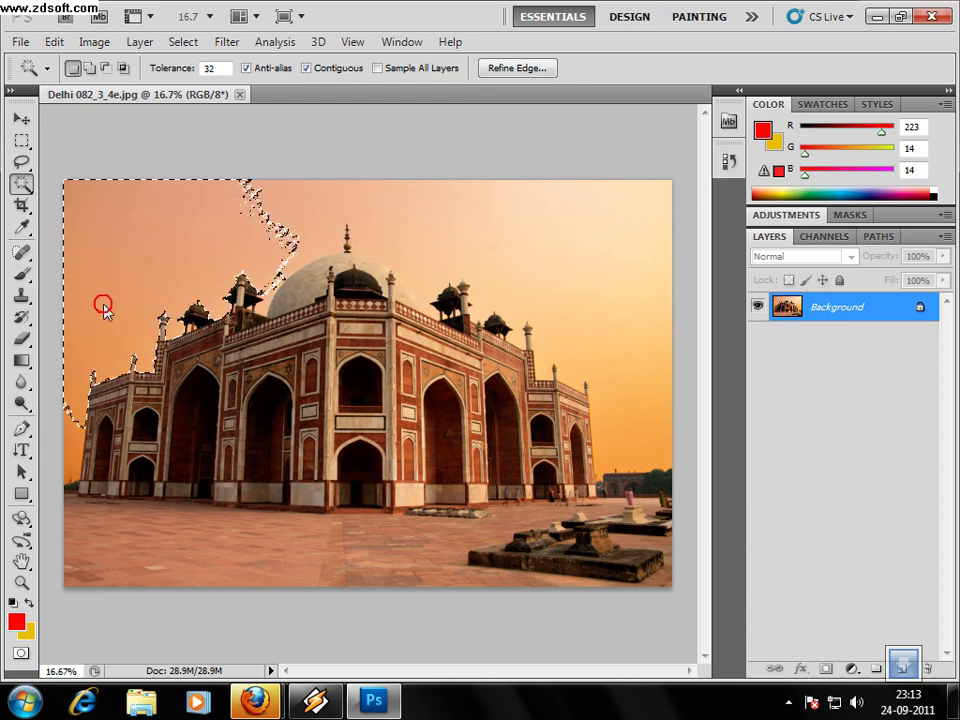
left_click(110, 468)
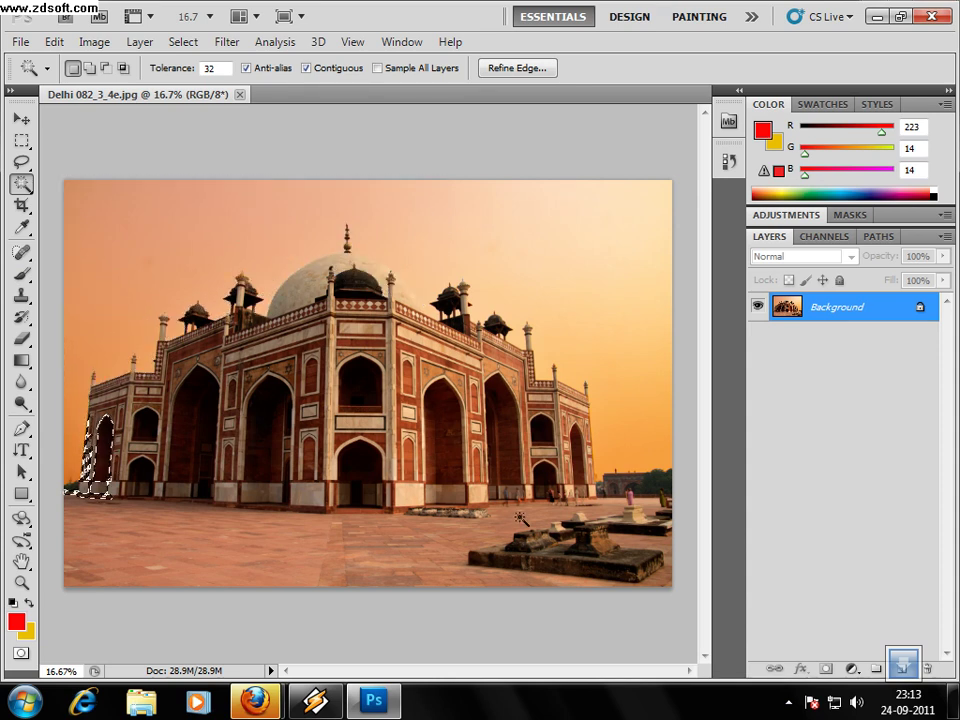
left_click(365, 488)
left_click(360, 381)
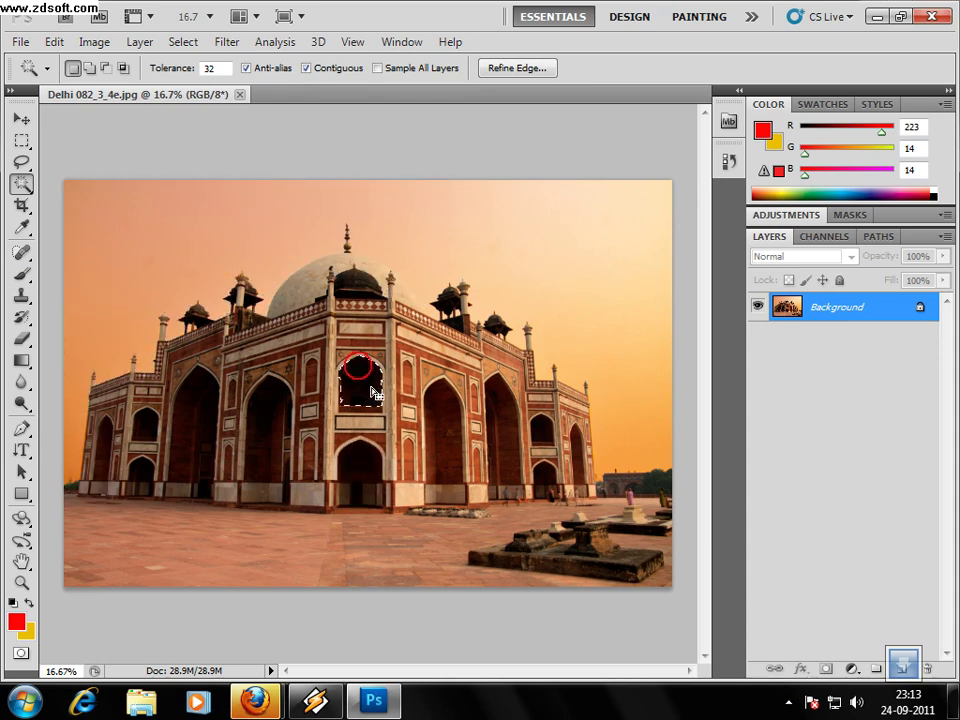
right_click(21, 184)
left_click(90, 182)
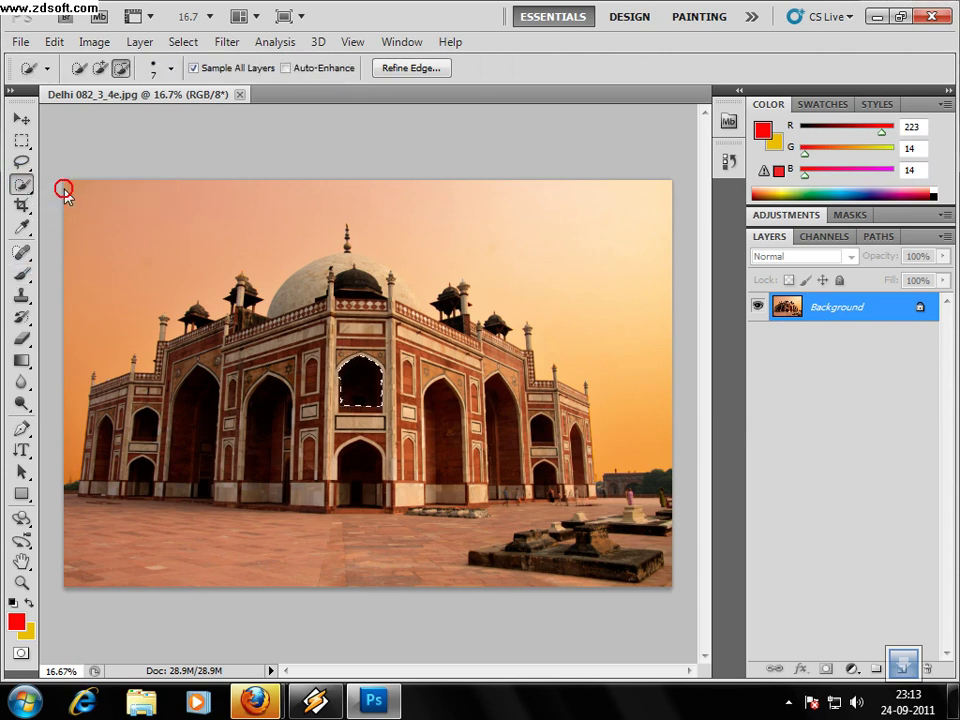
Deselect, close the Delhi photo and open vanquish_s_v12_2007_rear.jpg by dragging it from the desktop.
left_click(21, 162)
key("ctrl+d")
left_click(21, 184)
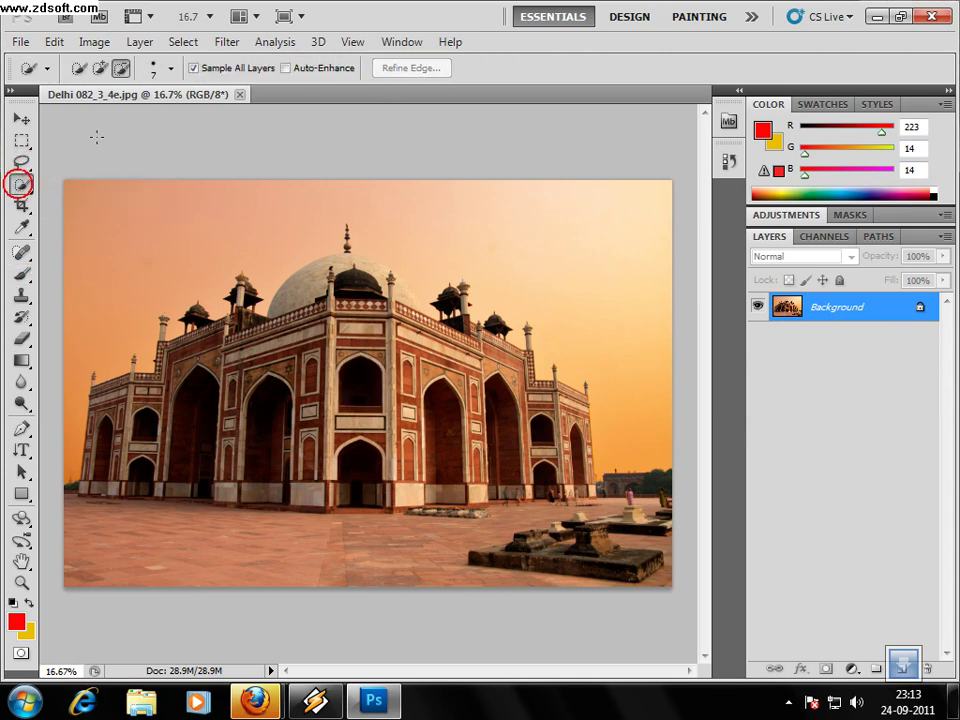
left_click(241, 95)
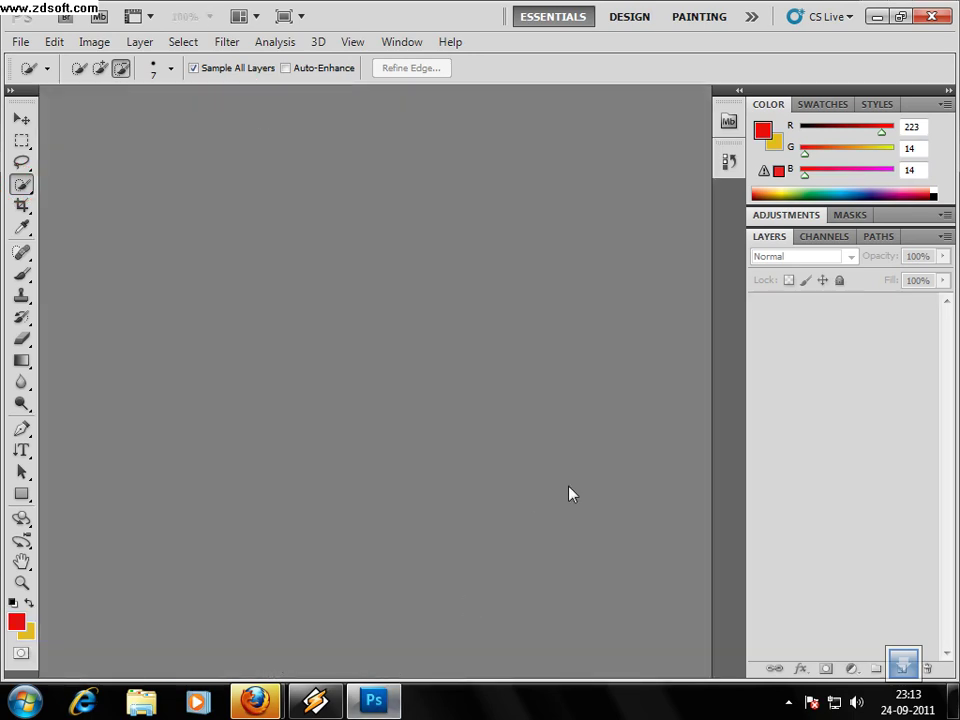
key("super+d")
left_click_drag(181, 235, 378, 700)
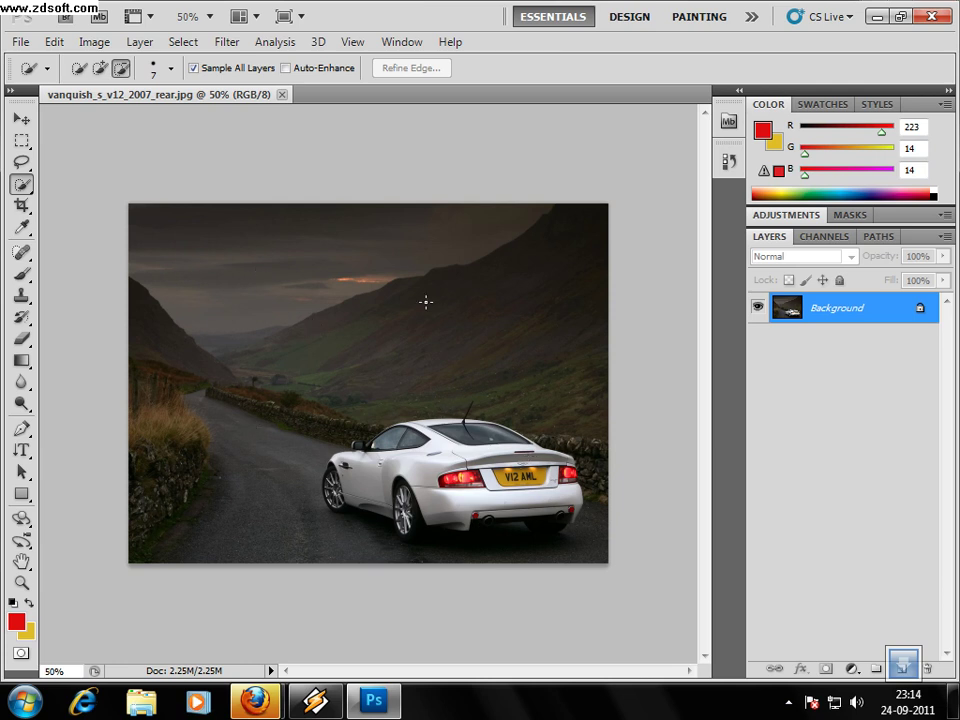
Set Quick Selection to Add mode with an 11 px brush.
left_click(100, 67)
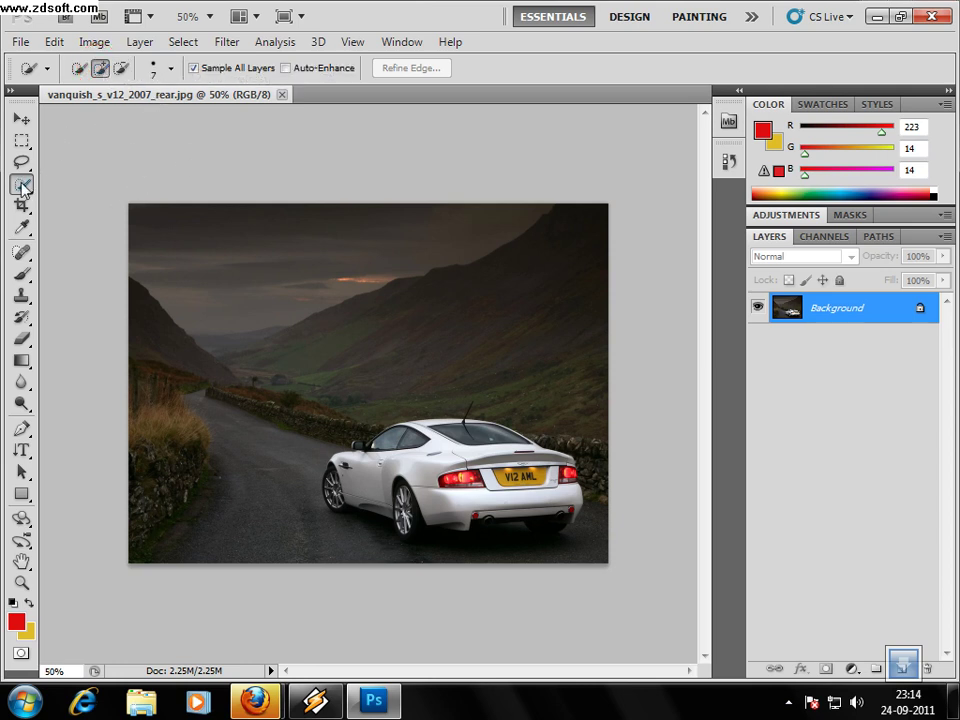
left_click(99, 68)
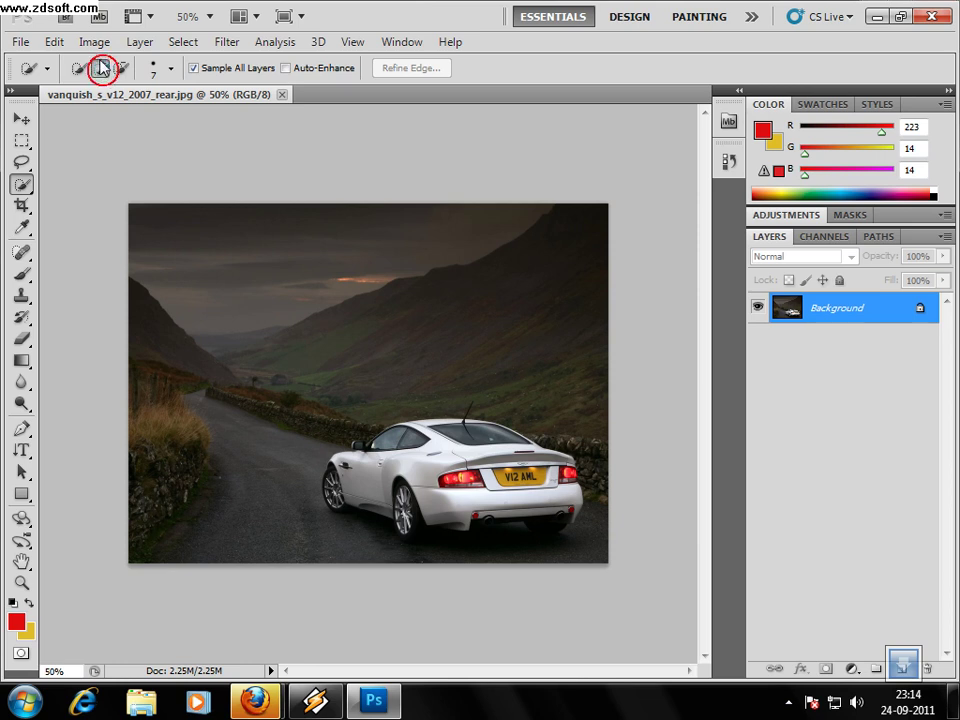
left_click(171, 68)
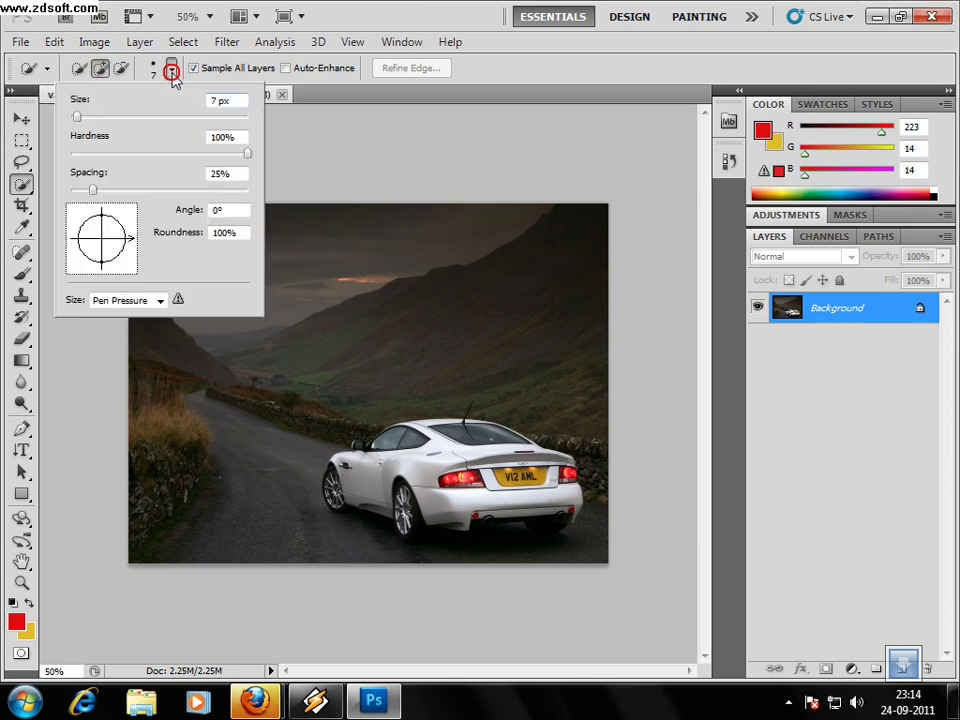
left_click(77, 119)
left_click_drag(78, 121, 81, 125)
left_click(358, 128)
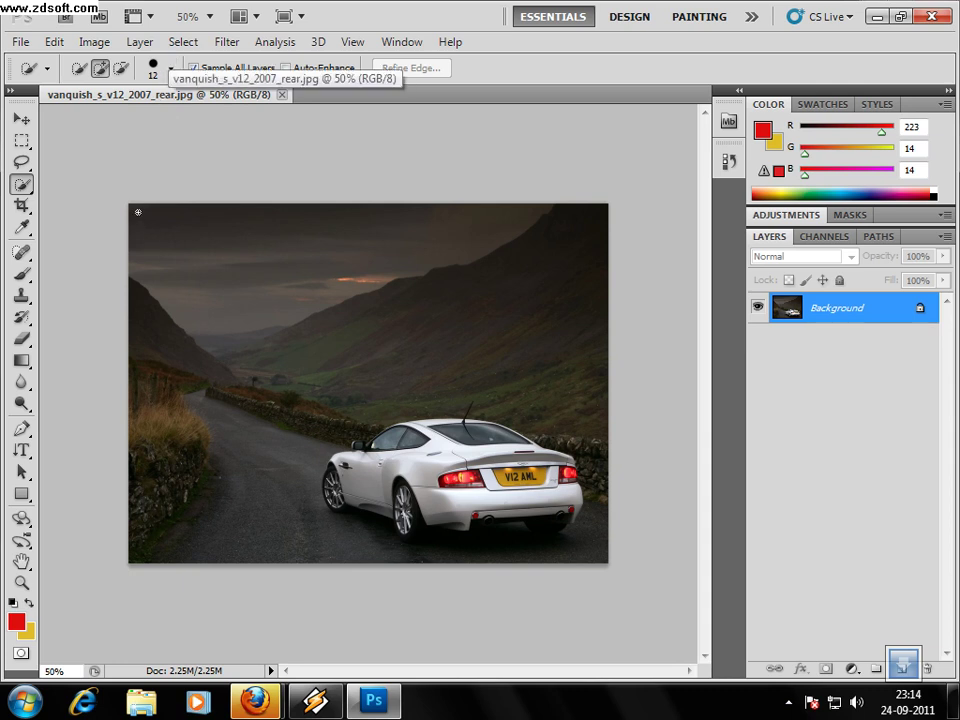
Brush over the sky, hillside, left road and road under the car to select the background.
mouse_move(136, 207)
left_mouse_down()
mouse_move(242, 264)
mouse_move(270, 253)
mouse_move(259, 300)
mouse_move(274, 312)
mouse_move(365, 282)
mouse_move(233, 349)
mouse_move(255, 358)
mouse_move(280, 362)
mouse_move(364, 279)
mouse_move(381, 283)
mouse_move(424, 261)
mouse_move(395, 249)
mouse_move(521, 216)
mouse_move(561, 281)
left_mouse_up()
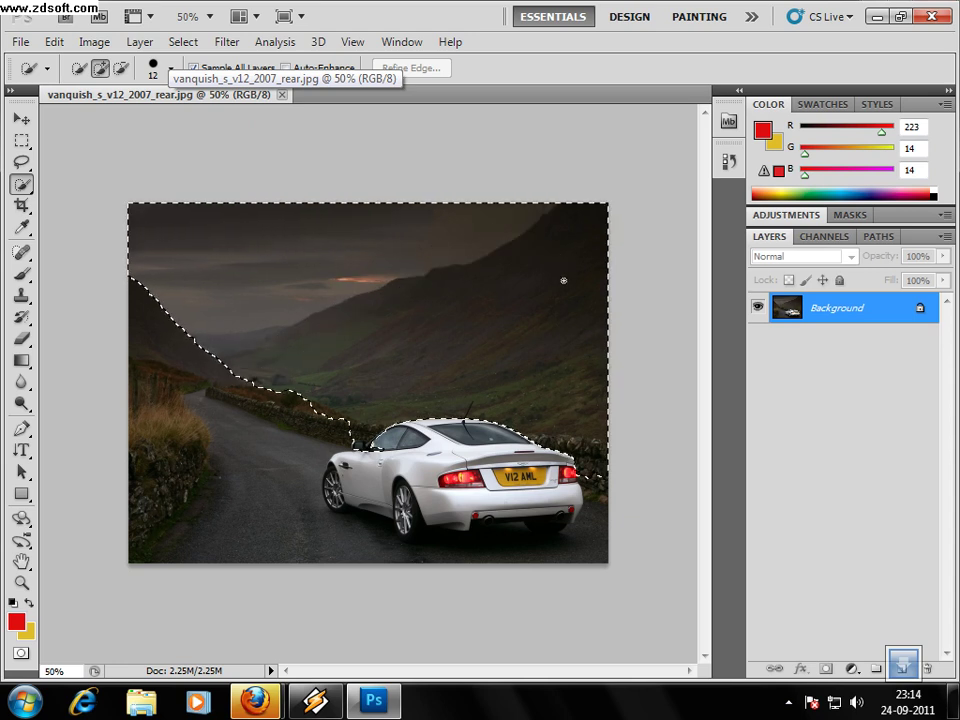
left_click_drag(391, 353, 386, 343)
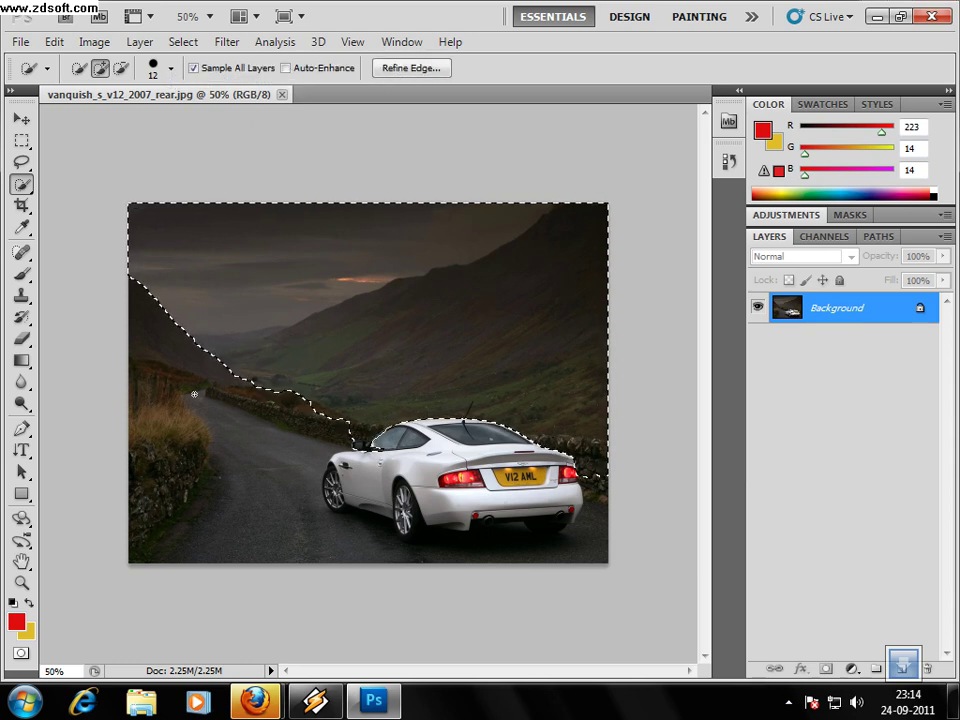
left_click_drag(136, 291, 166, 496)
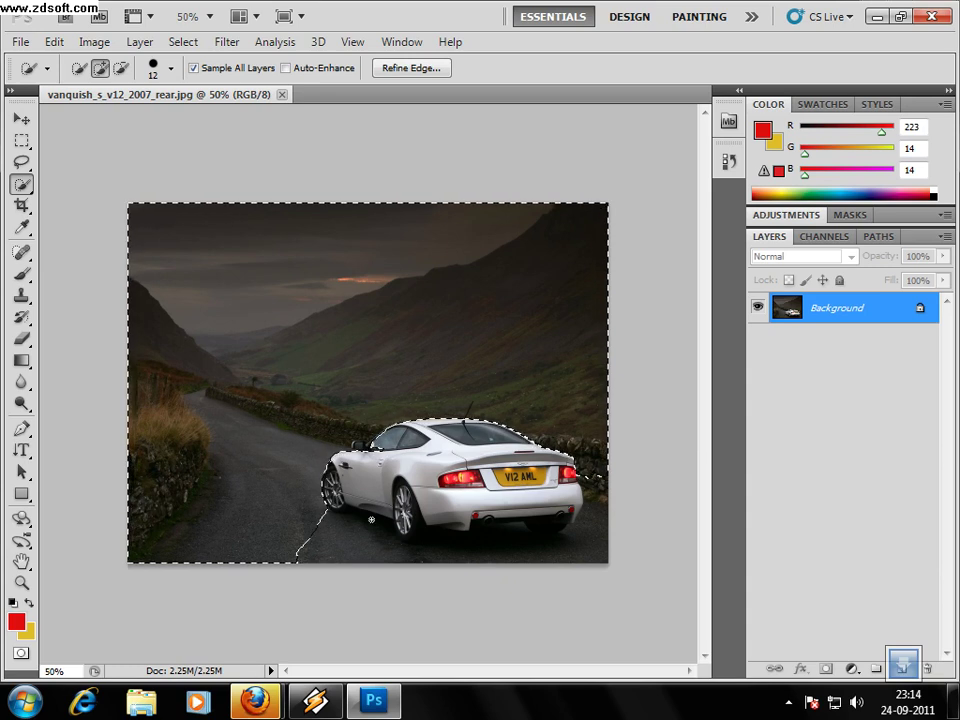
mouse_move(322, 540)
left_mouse_down()
mouse_move(368, 553)
mouse_move(400, 540)
left_mouse_up()
mouse_move(598, 499)
left_mouse_down()
mouse_move(598, 514)
mouse_move(526, 537)
left_mouse_up()
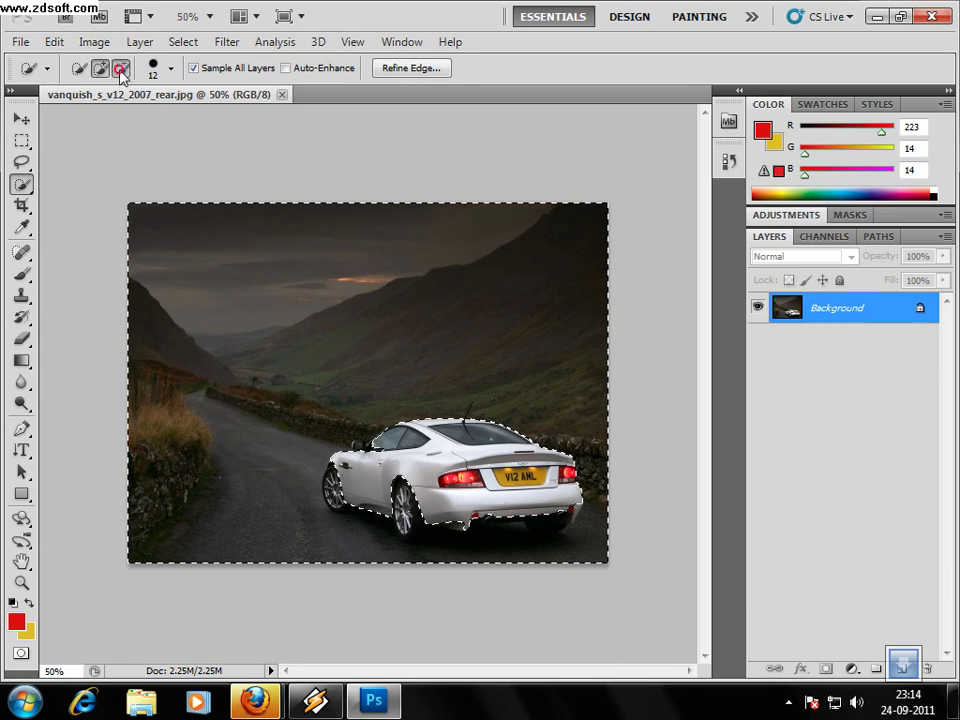
left_click(29, 585)
Zoom in to 200% on the car's front and door area.
left_click(369, 490)
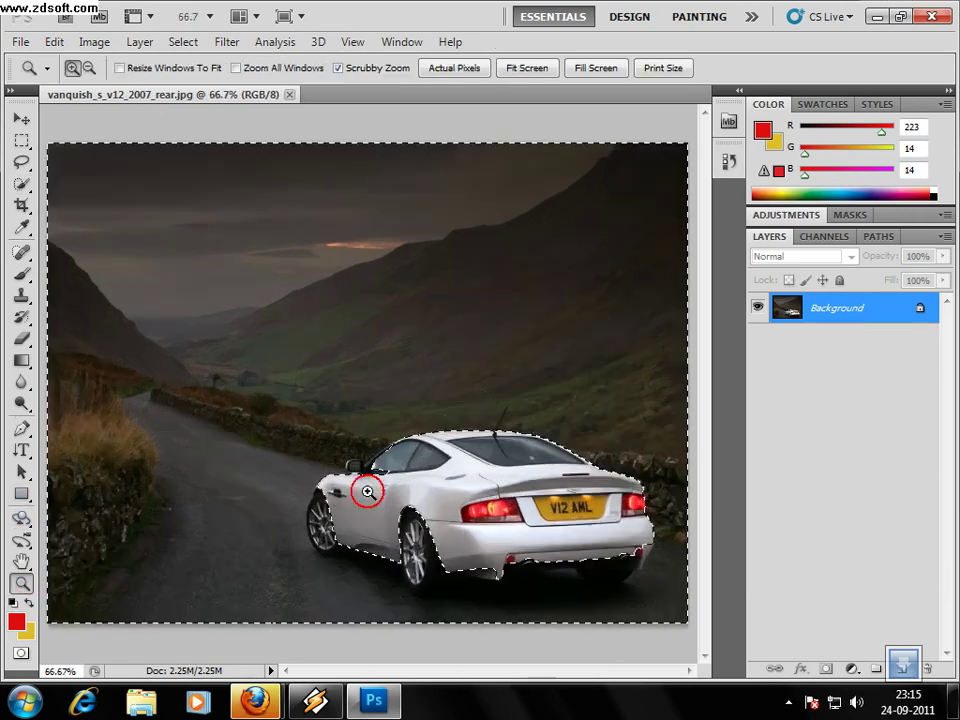
left_click(340, 522)
left_click(338, 522)
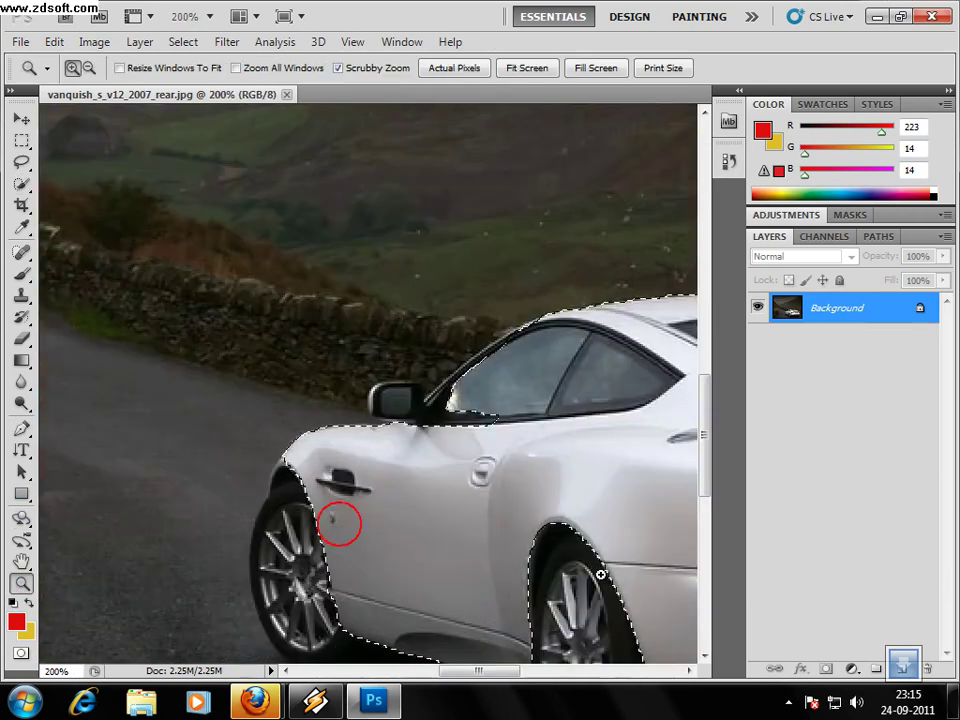
left_click(484, 675)
left_click_drag(705, 487, 704, 496)
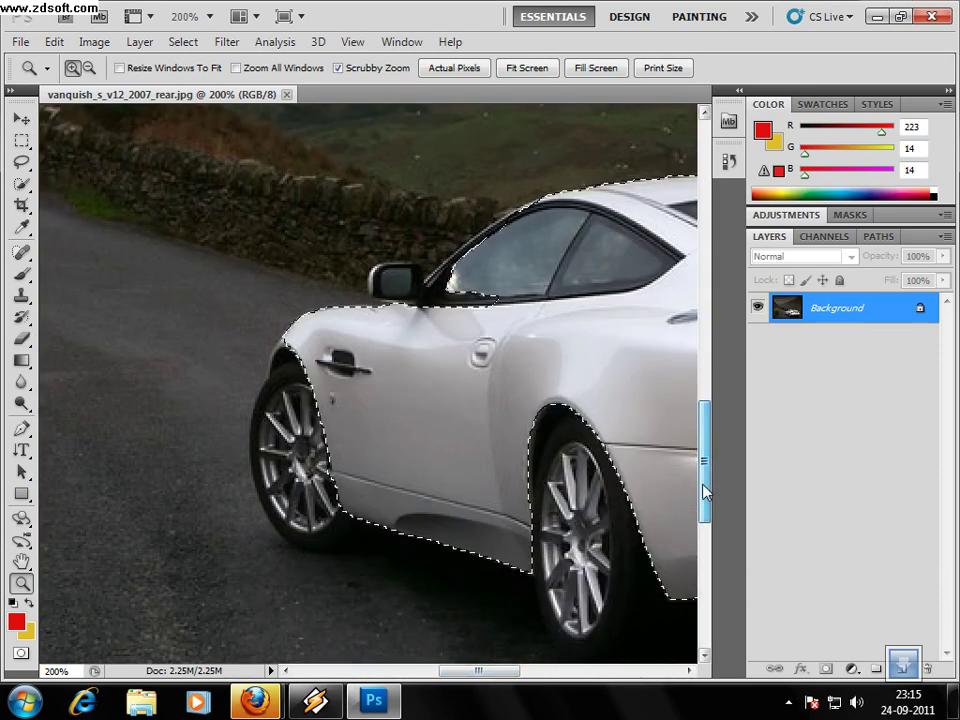
In Subtract mode, trim the selection below the front wheel and around the rear wheel arch.
left_click(21, 183)
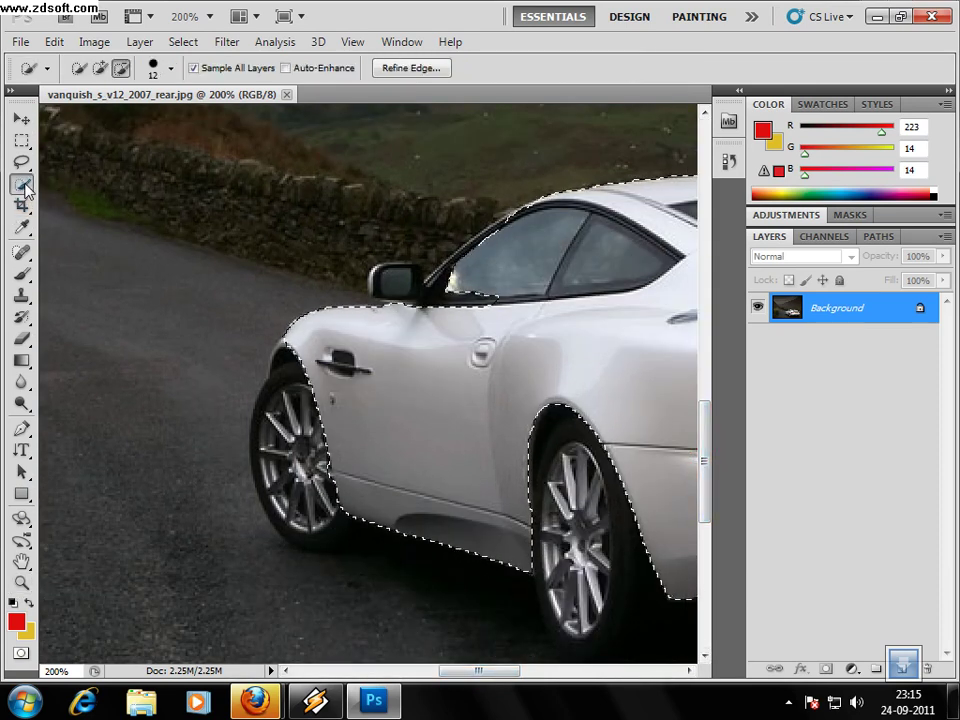
left_click(121, 68)
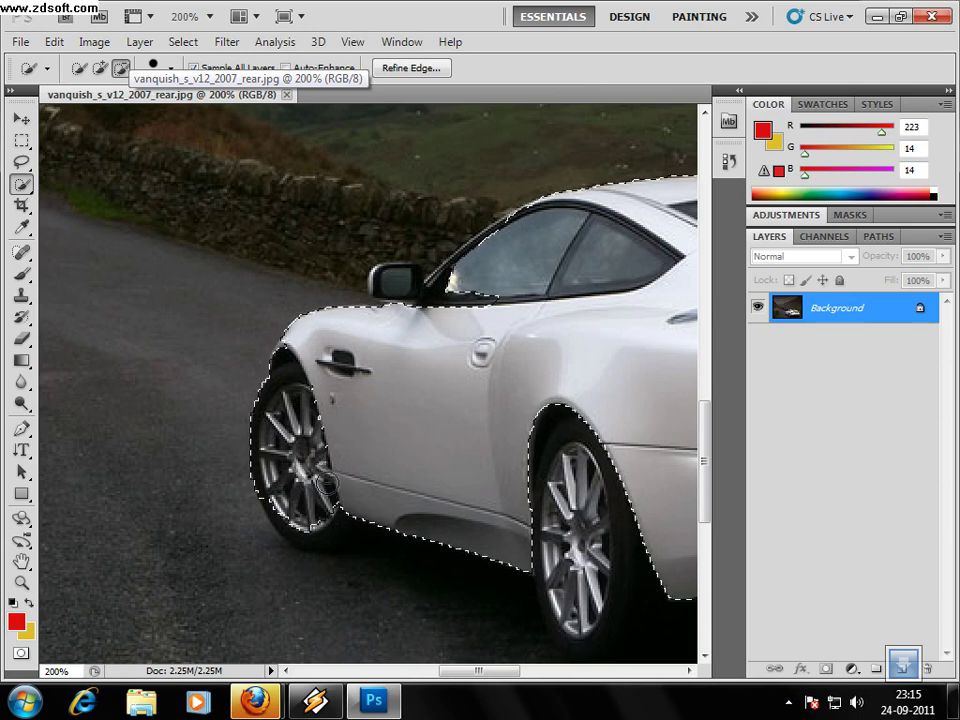
left_click(314, 532)
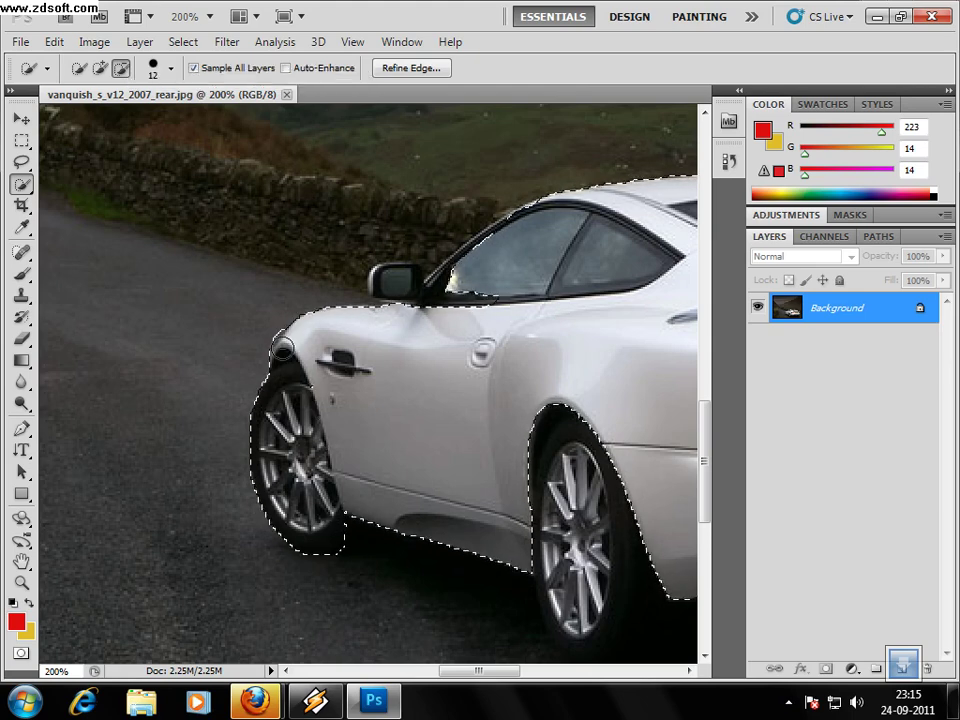
left_click_drag(467, 673, 491, 672)
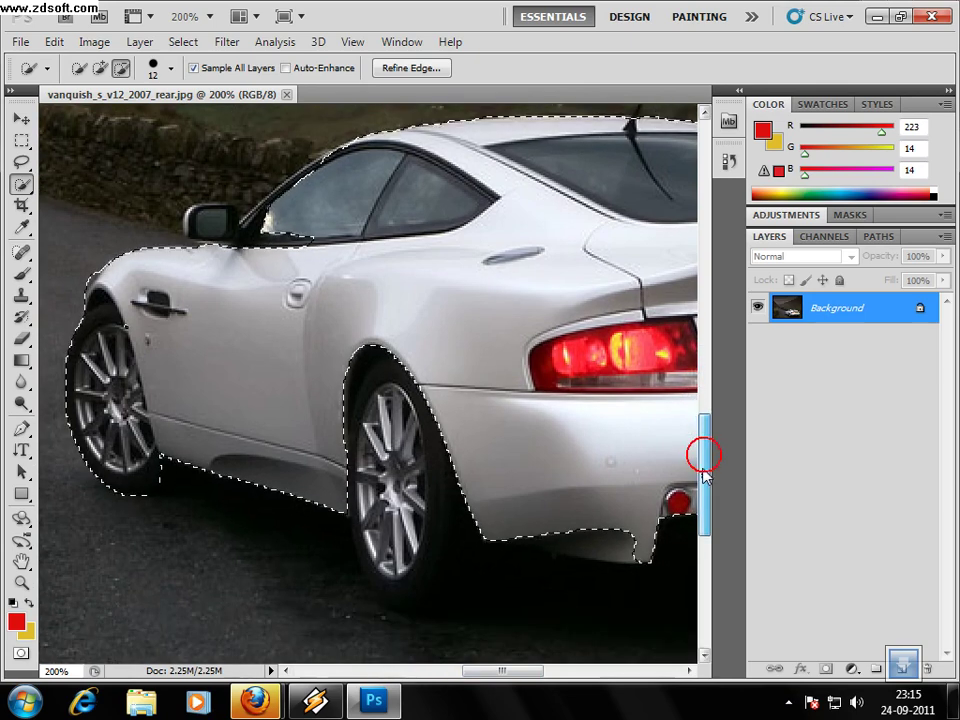
scroll(521, 399, "down", 2)
mouse_move(369, 308)
left_mouse_down()
mouse_move(351, 329)
mouse_move(411, 364)
mouse_move(405, 483)
mouse_move(390, 520)
mouse_move(368, 506)
mouse_move(411, 527)
mouse_move(429, 510)
mouse_move(407, 557)
mouse_move(430, 552)
left_mouse_up()
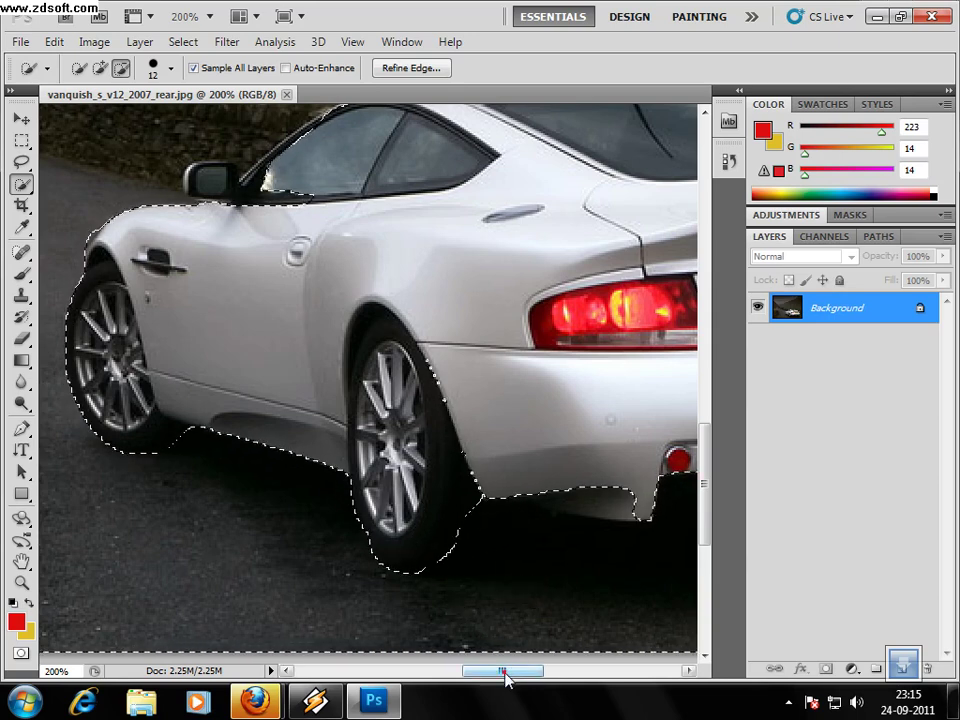
scroll(222, 290, "right", 3)
Shrink the brush to 7 px, then 3 px, refining edges under the rear bumper and exhaust.
left_click(170, 68)
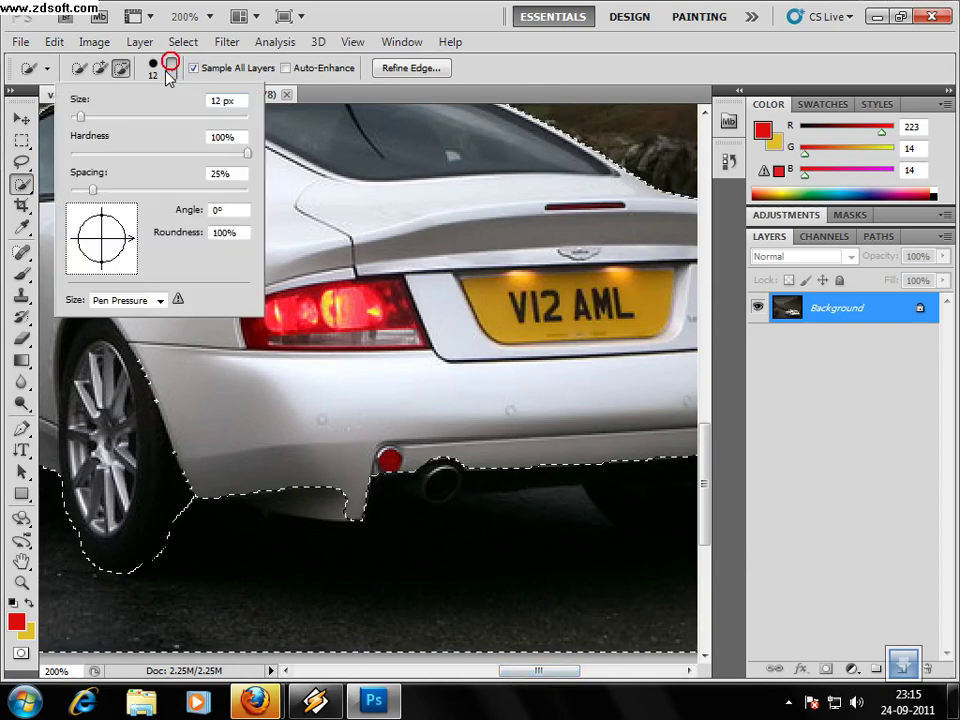
left_click_drag(81, 112, 80, 118)
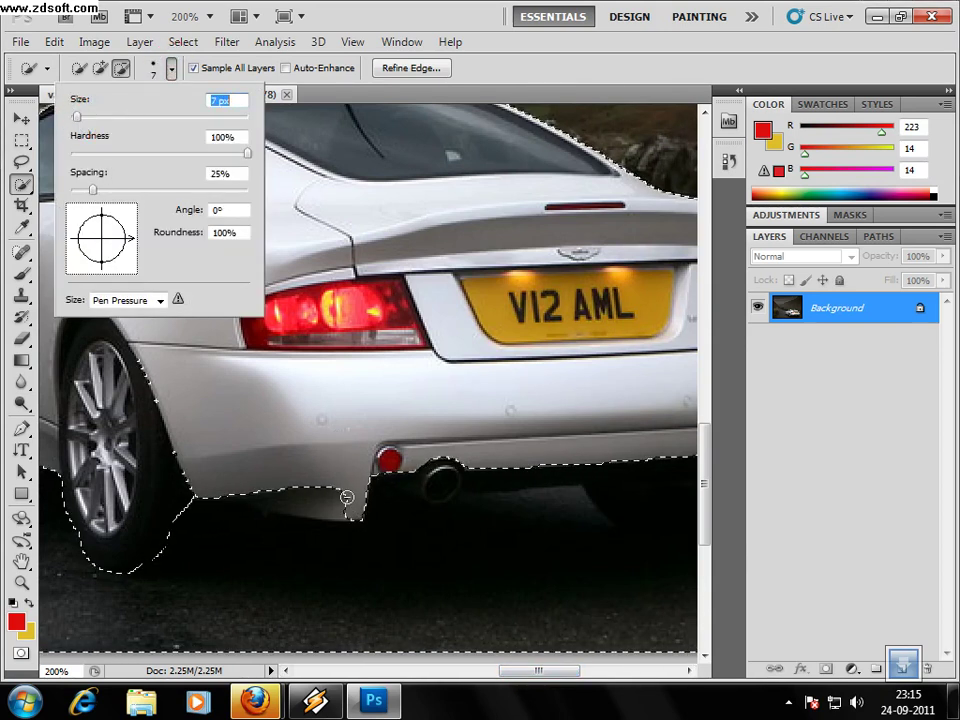
left_click(339, 494)
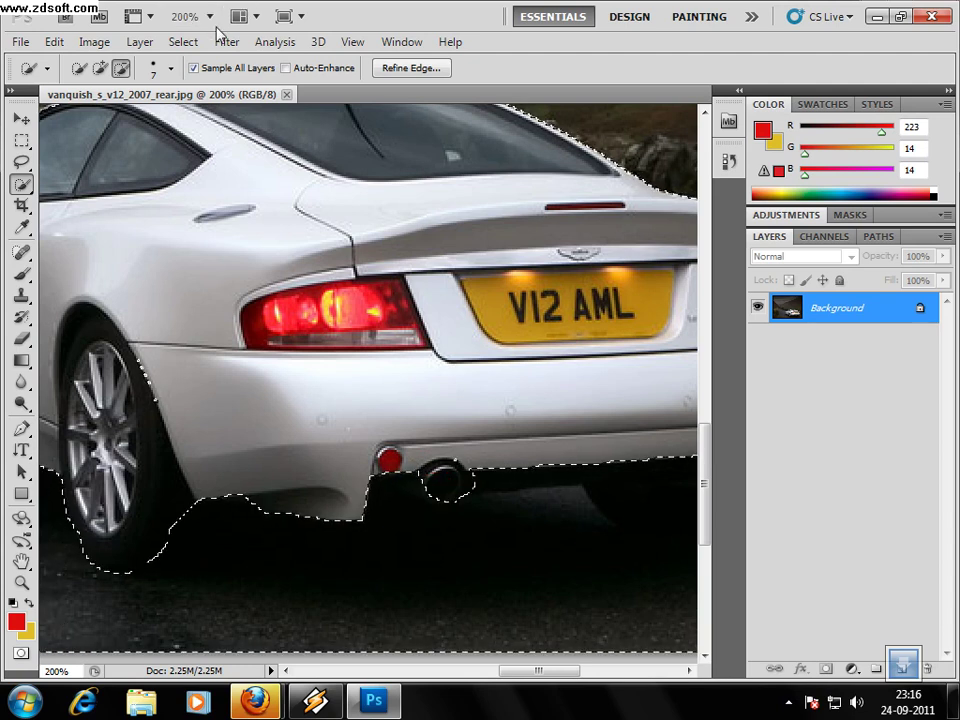
left_click(171, 68)
left_click_drag(80, 120, 74, 118)
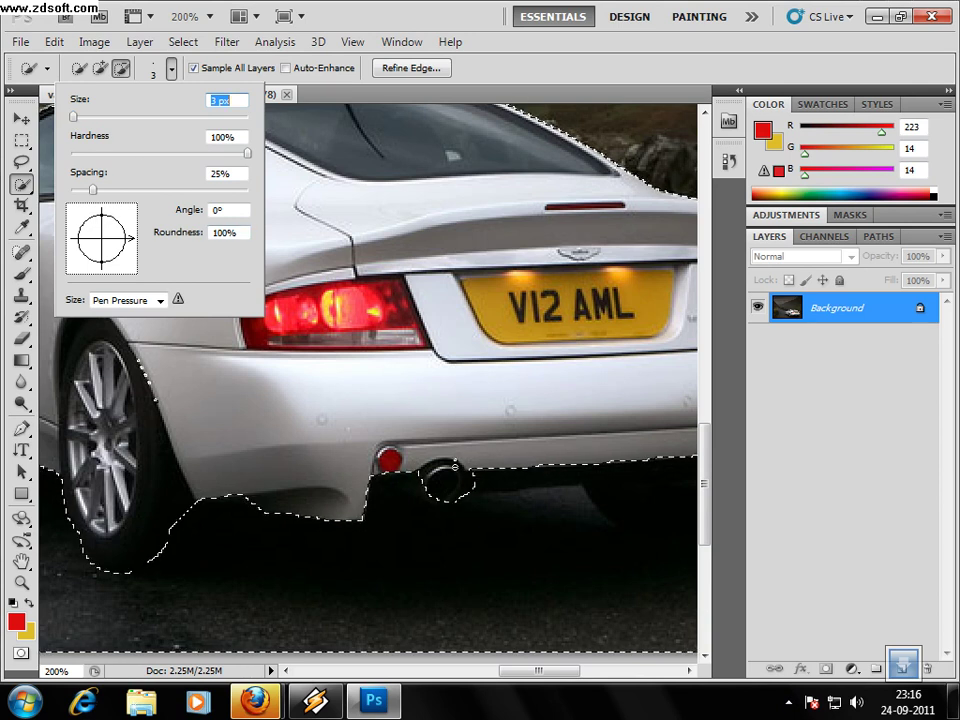
key("Return")
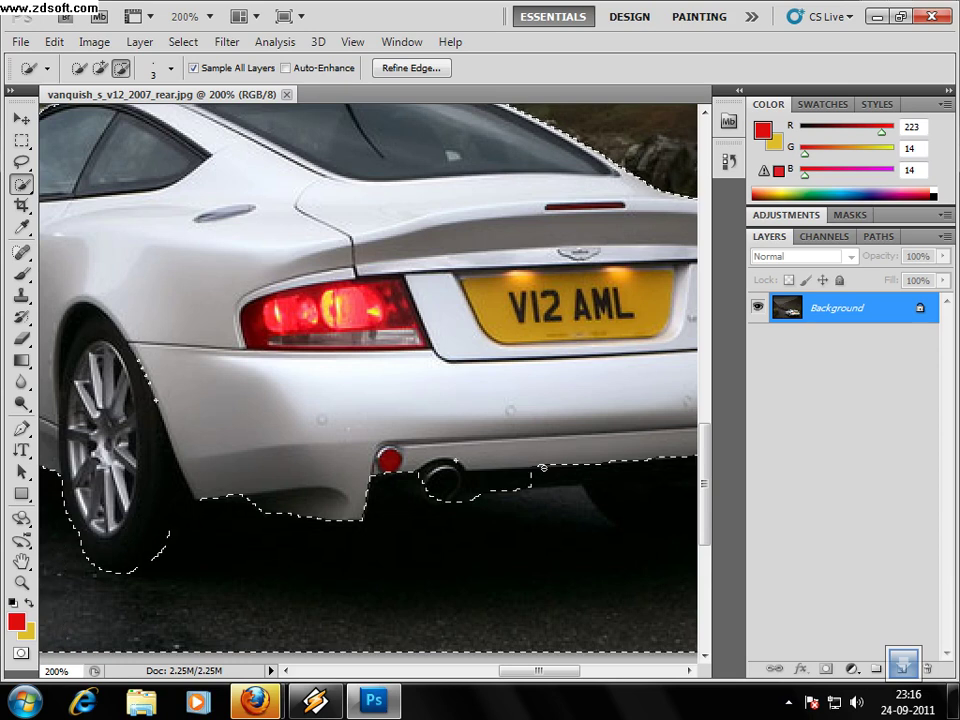
left_click(555, 477)
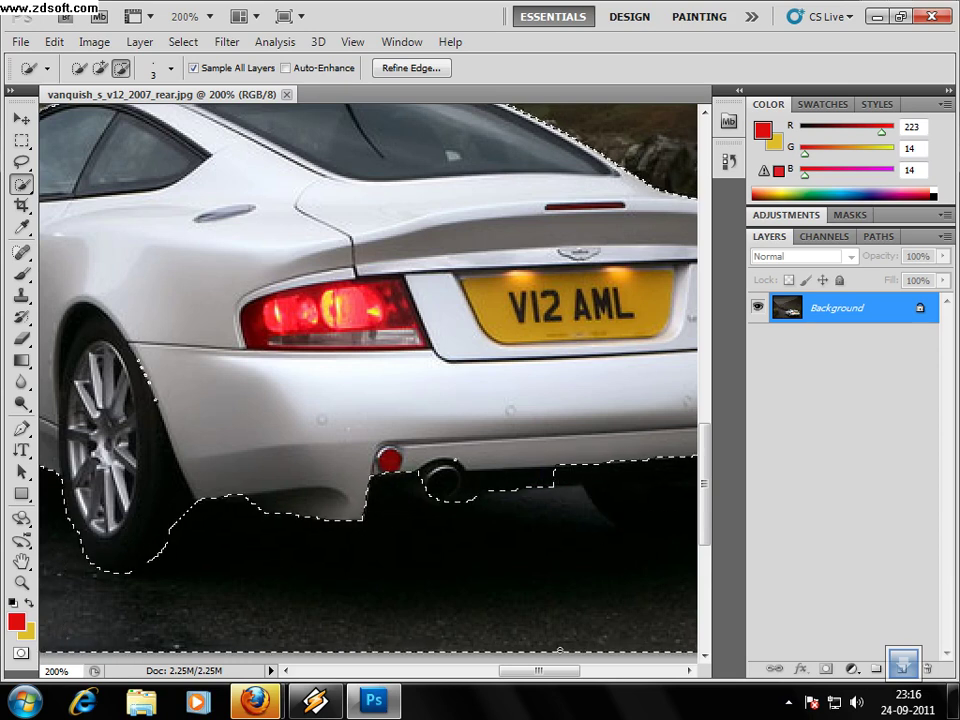
left_click(542, 672)
left_click_drag(572, 680, 608, 676)
Trim and restore the road along the car's underside until the edge fits.
left_click(299, 467)
left_click(303, 454)
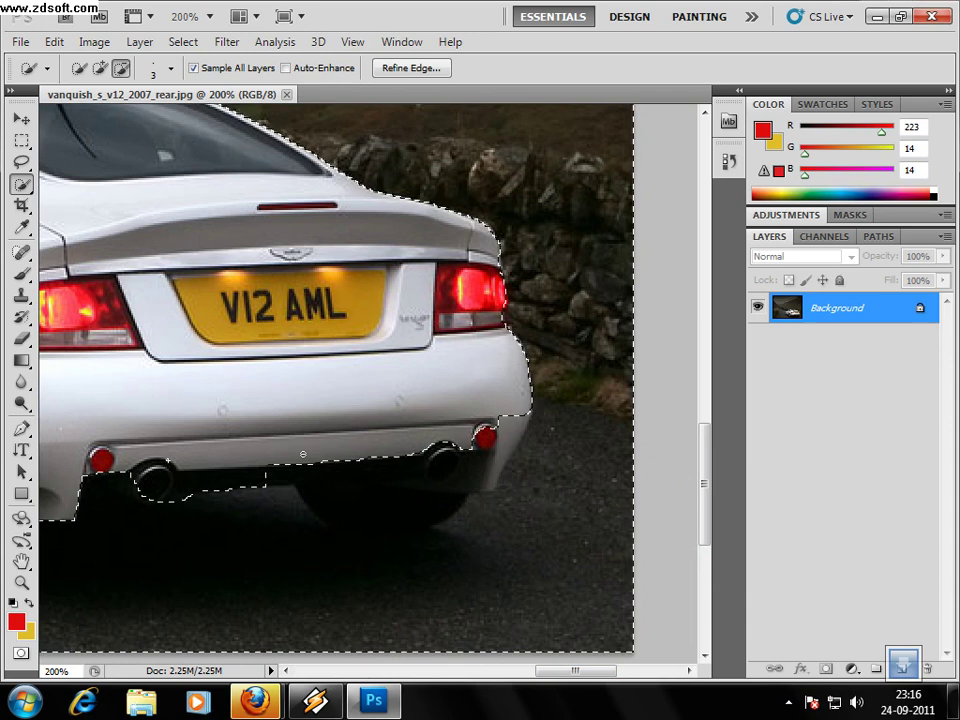
left_click(452, 447, "alt")
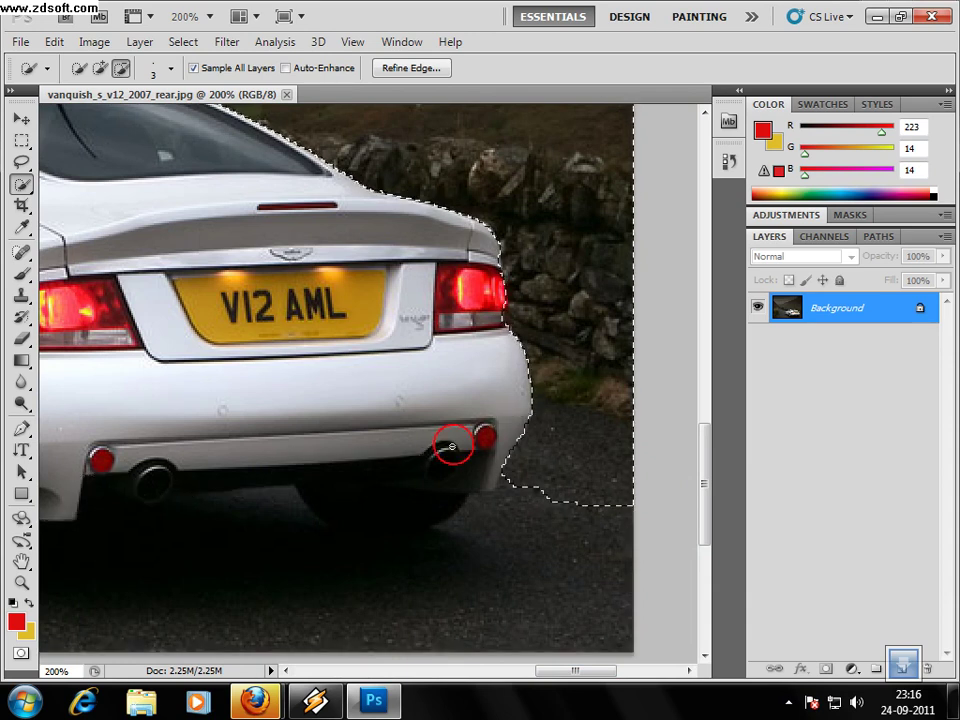
left_click(449, 445)
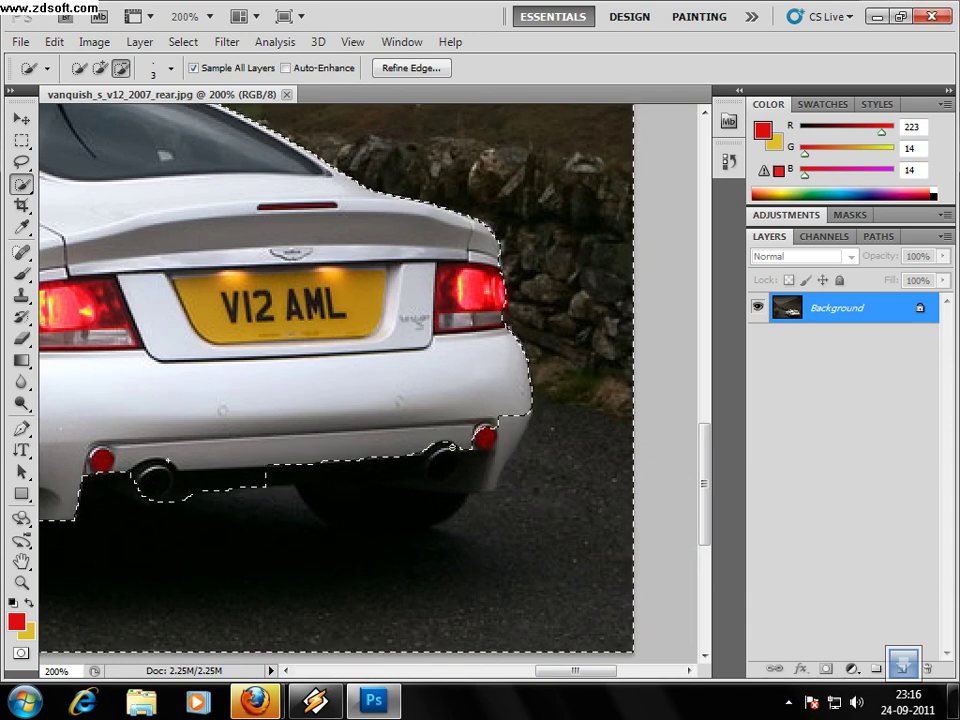
left_click(447, 443, "alt")
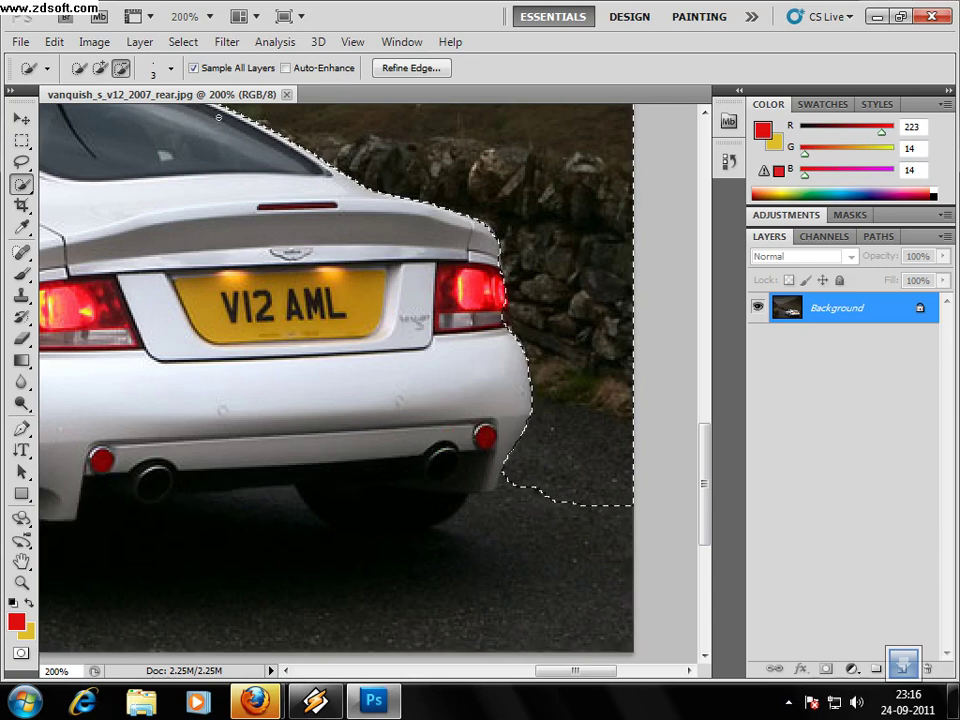
In Add mode, add the road below the car and fit the edge to the tyre and bumper.
left_click(100, 68)
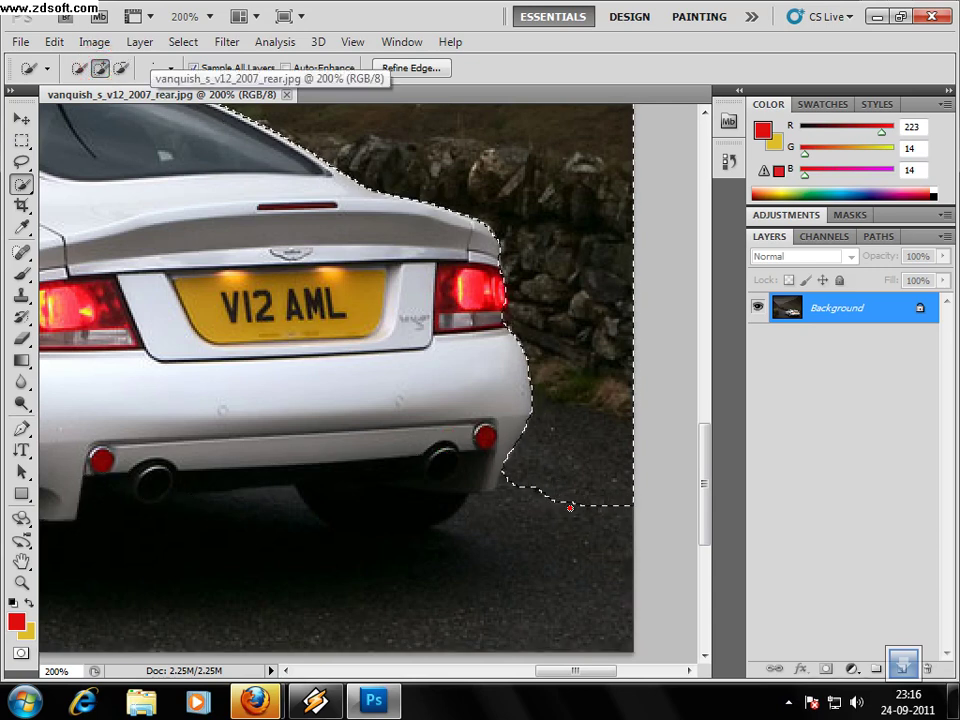
mouse_move(546, 544)
left_mouse_down()
mouse_move(514, 561)
mouse_move(433, 568)
mouse_move(267, 557)
left_mouse_up()
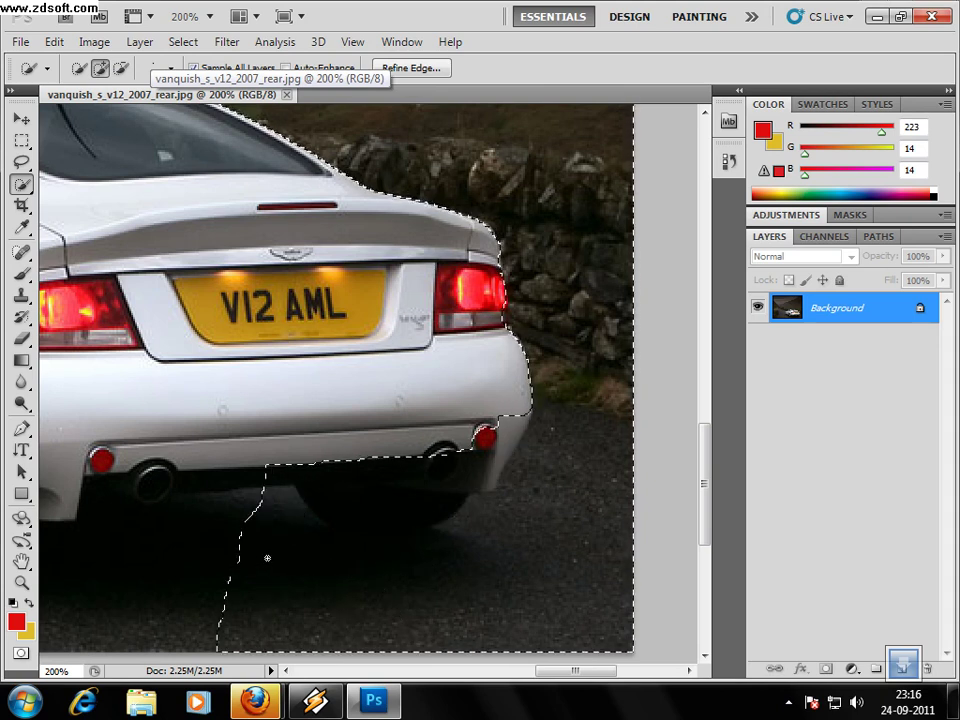
left_click_drag(550, 670, 525, 680)
left_click_drag(414, 585, 245, 580)
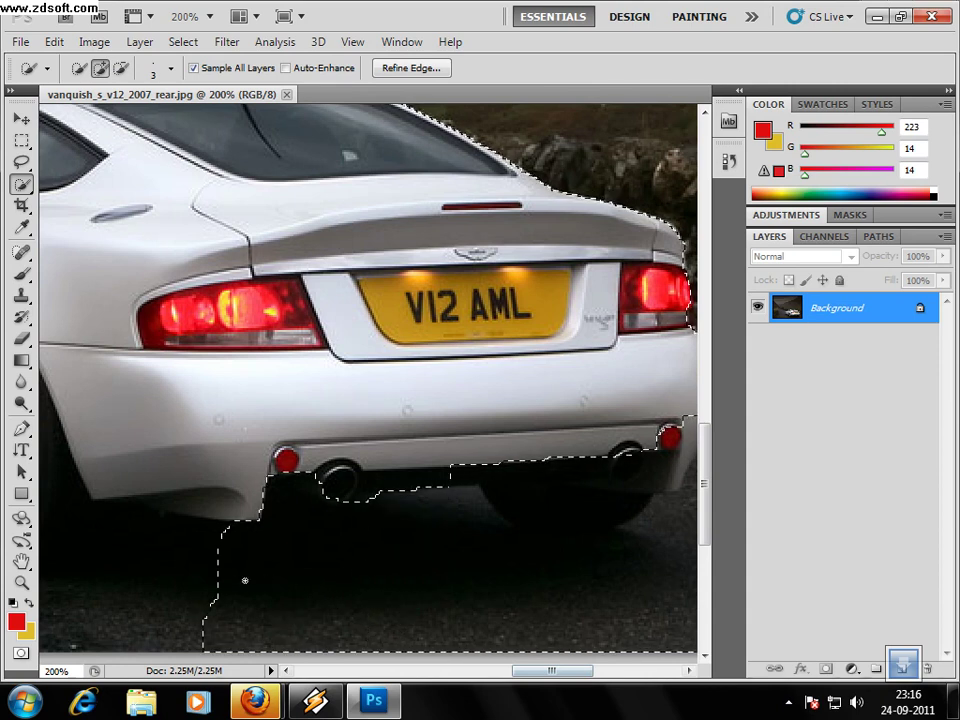
left_click_drag(546, 671, 519, 671)
left_click(352, 621, "alt")
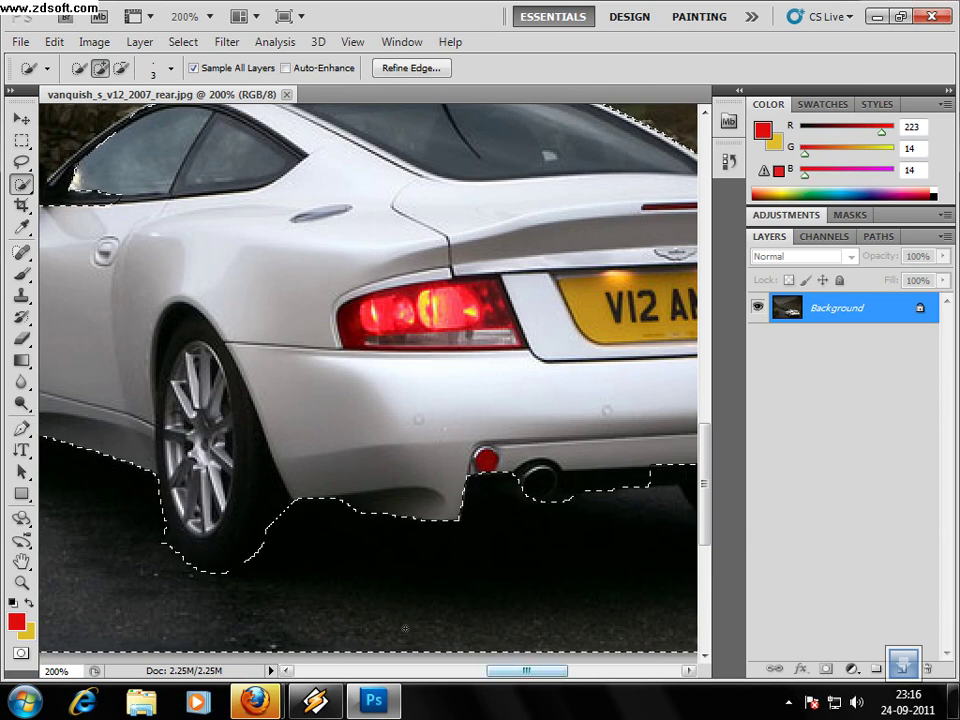
left_click_drag(542, 672, 577, 674)
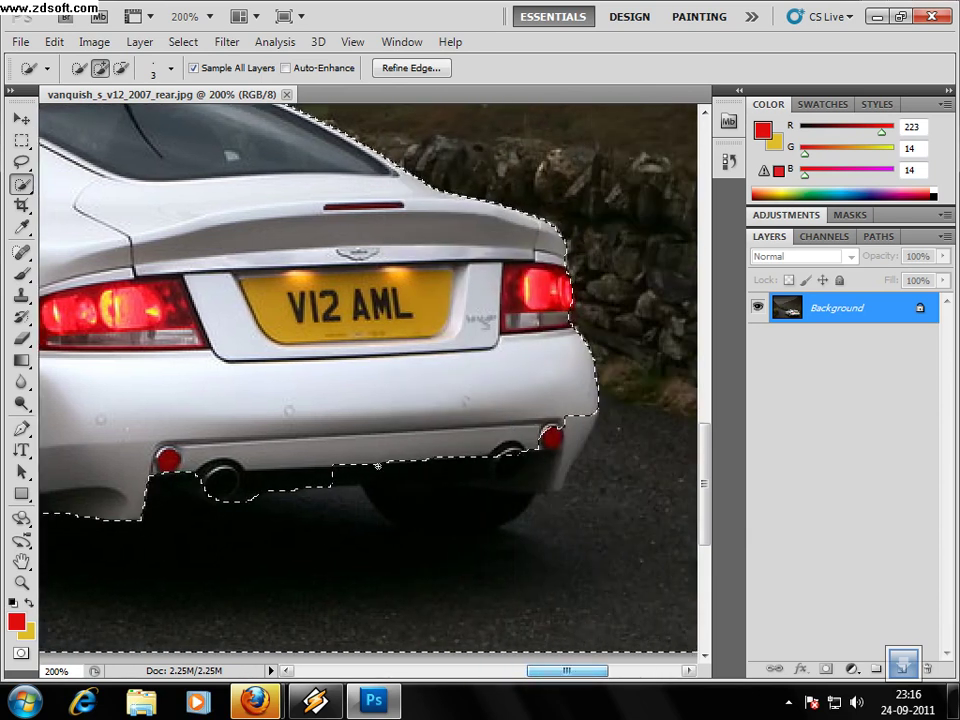
Subtract around the left exhaust and right taillight, then add back along the right edge.
key("alt")
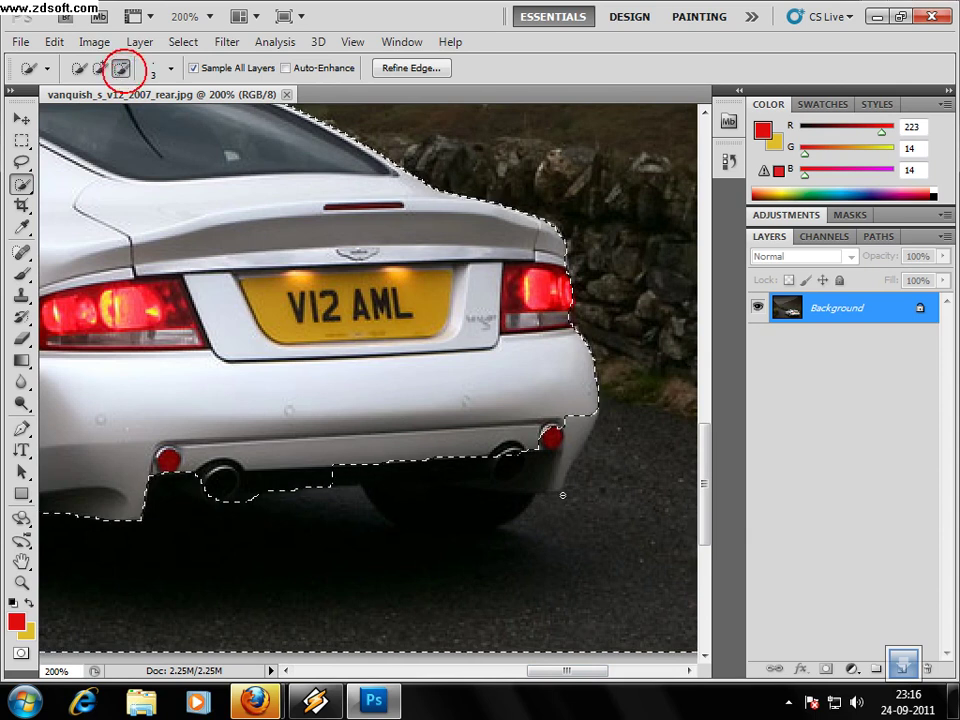
left_click(508, 455)
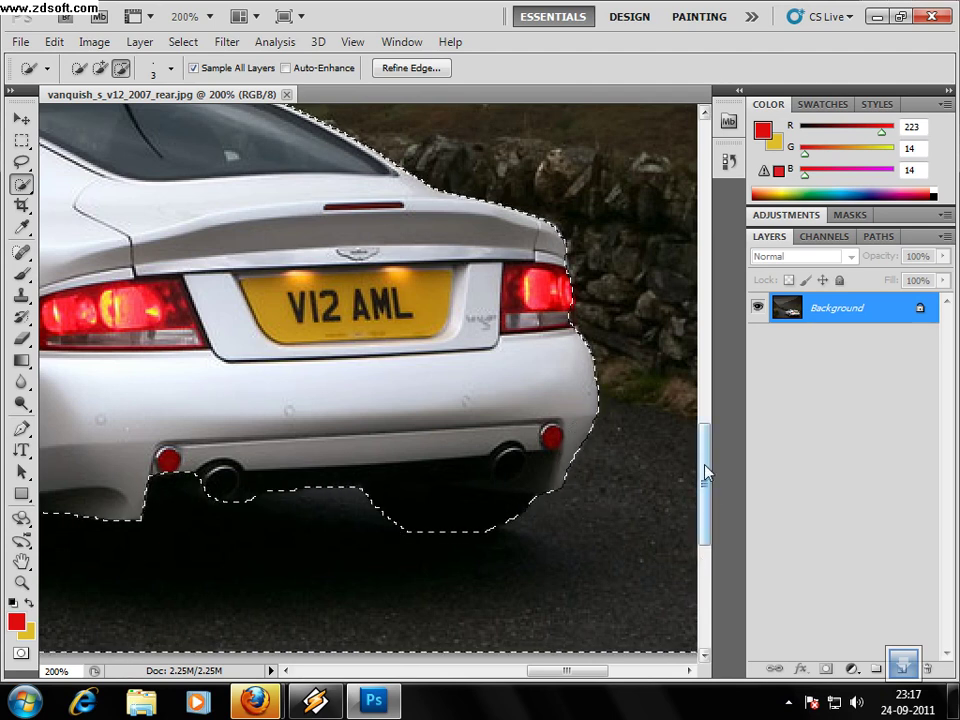
left_click(571, 321)
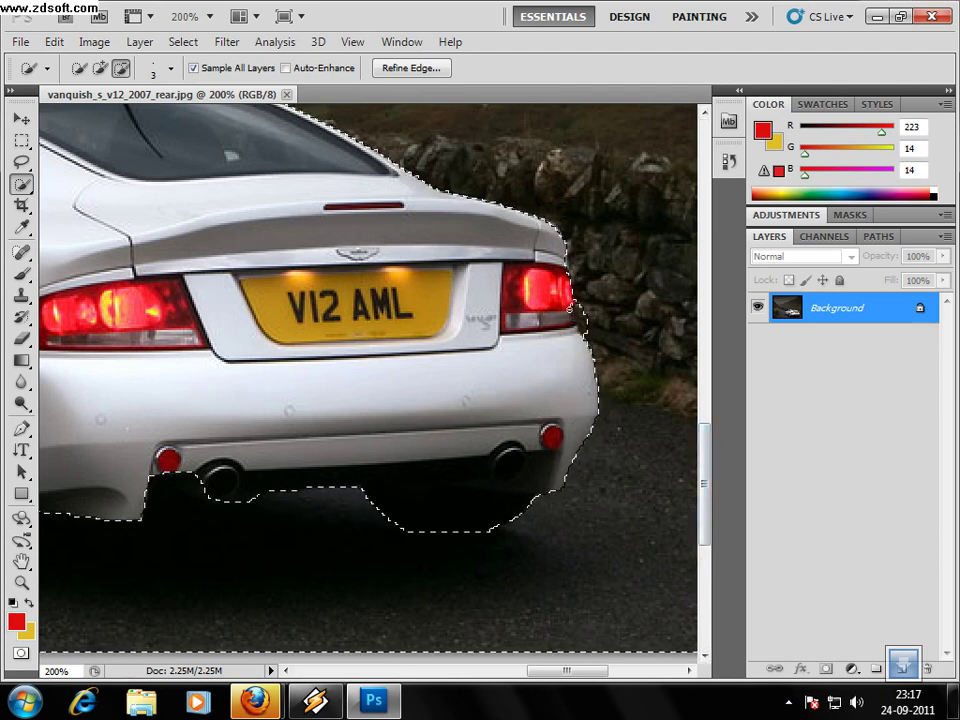
left_click(100, 68)
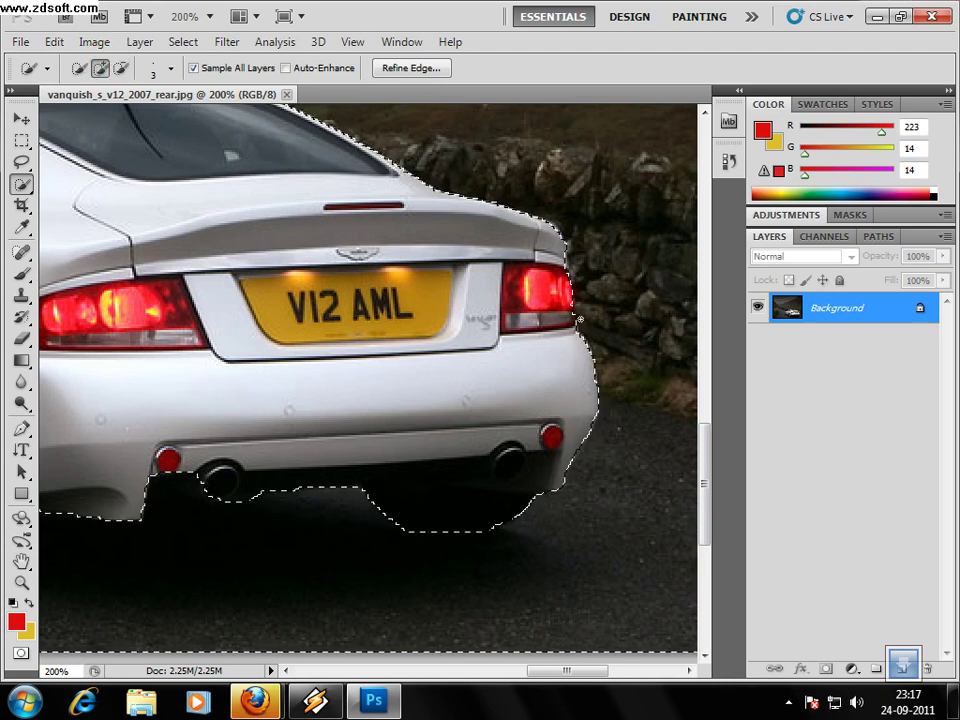
left_click_drag(705, 452, 705, 396)
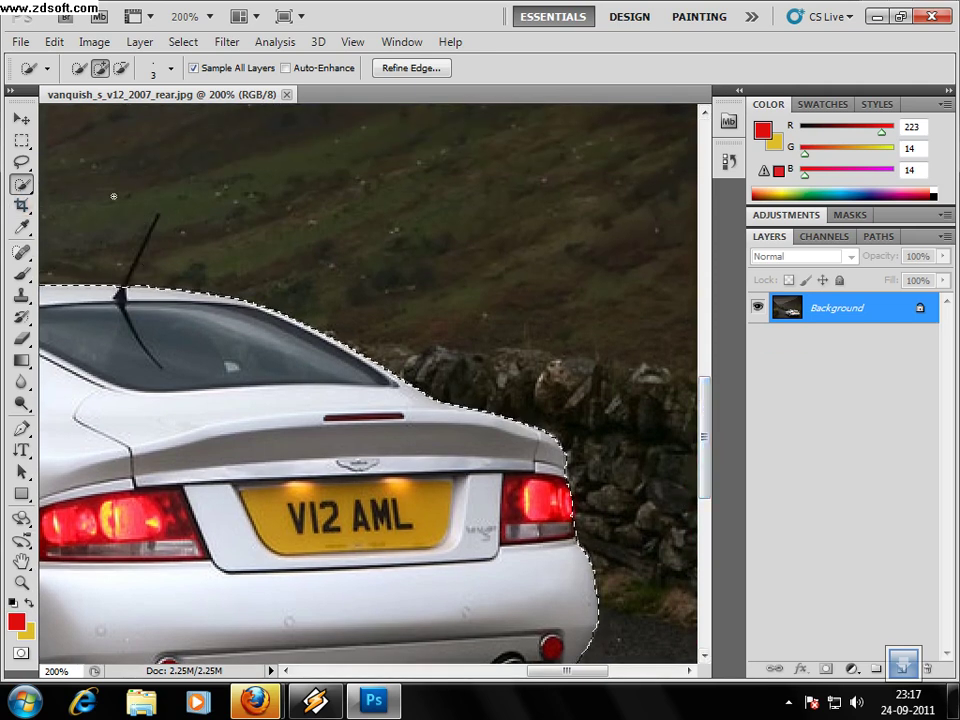
left_click_drag(582, 673, 481, 677)
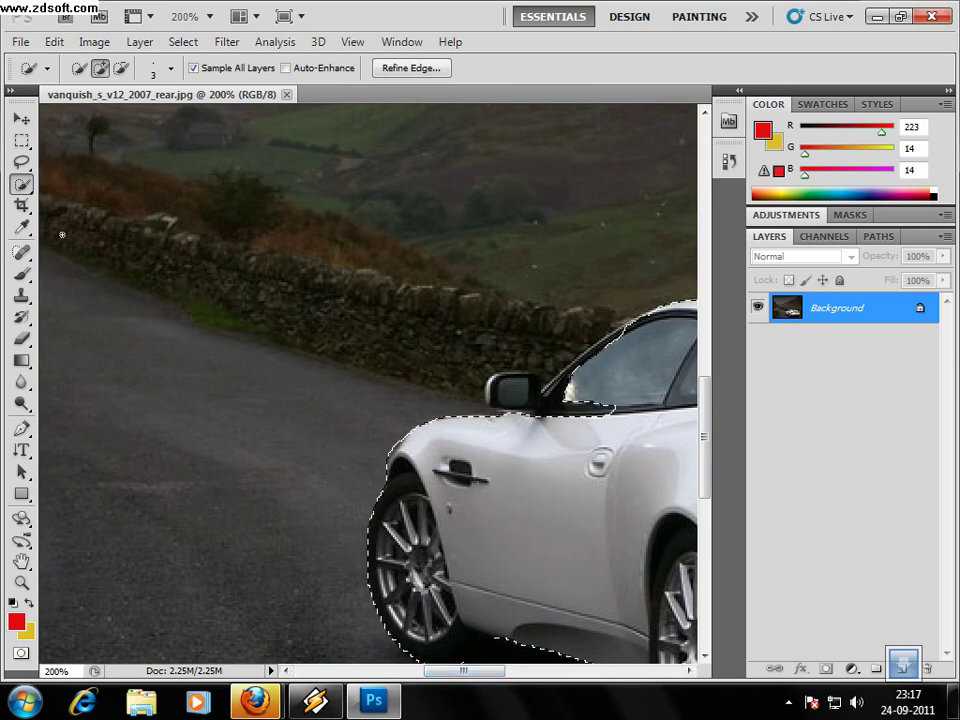
left_click(21, 583)
right_click(298, 350)
Fit the photo on screen and choose Image > Adjustments > Black & White.
left_click(372, 364)
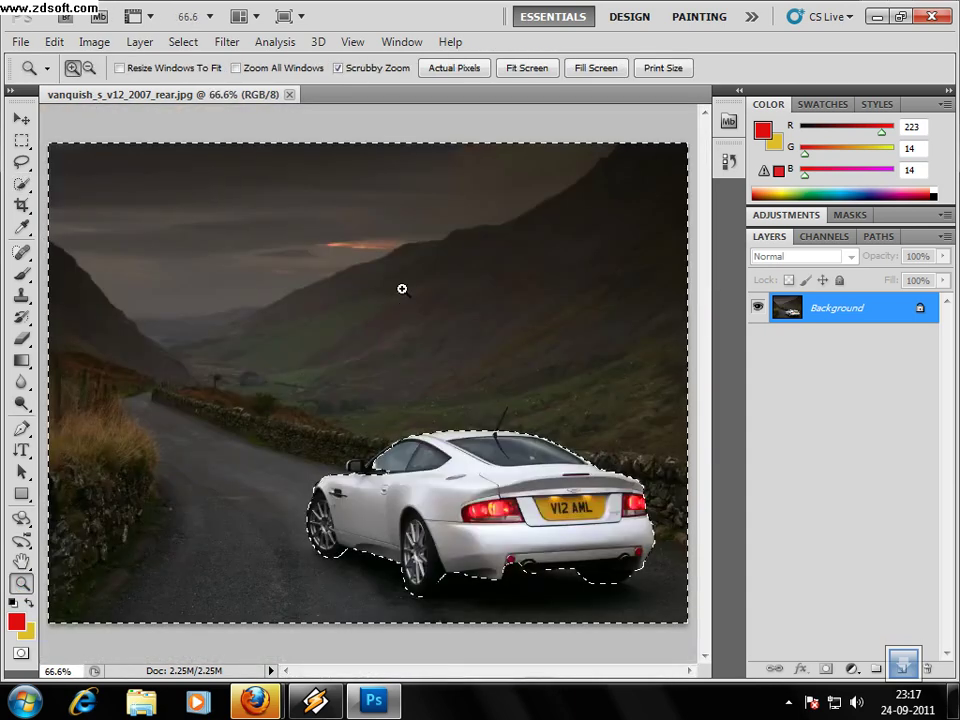
left_click(96, 41)
mouse_move(236, 87)
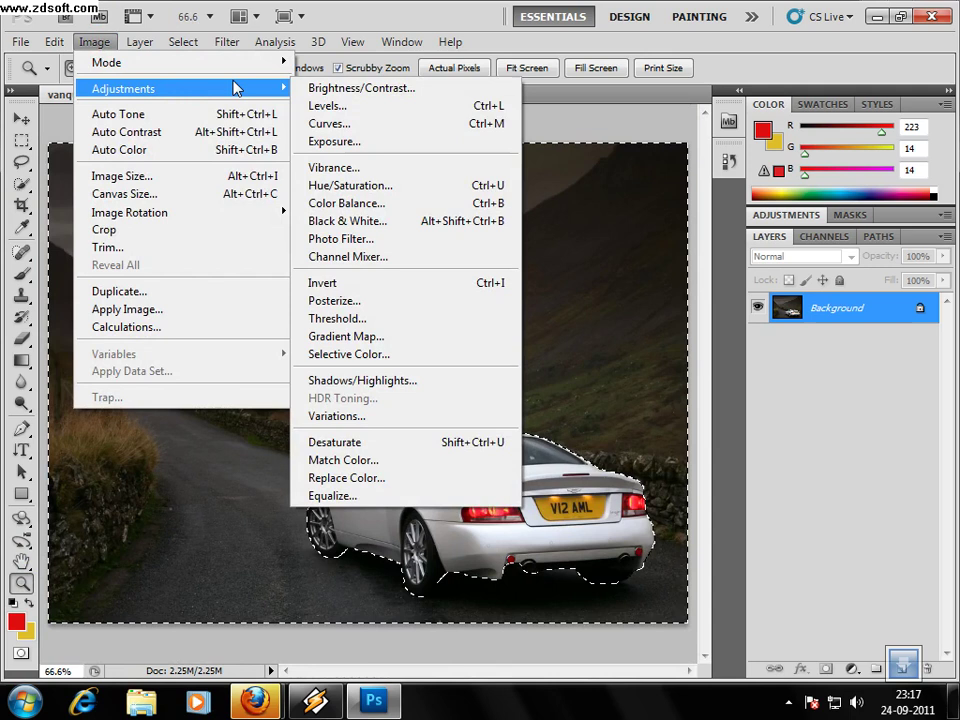
left_click(405, 229)
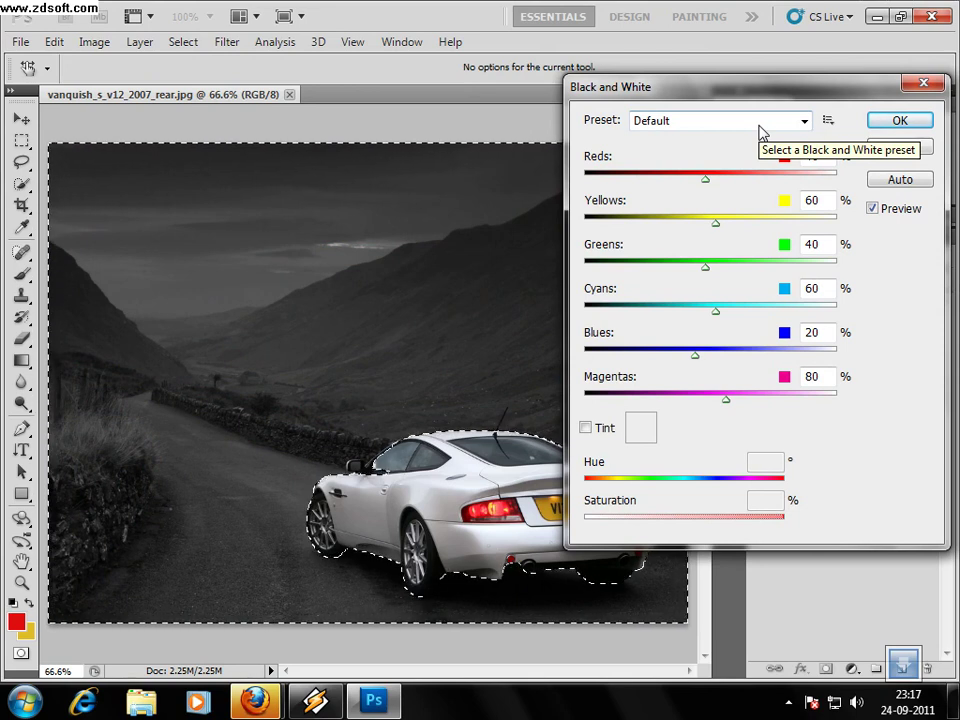
Try lowering Reds to -200, then revert to the Default preset.
left_click(757, 124)
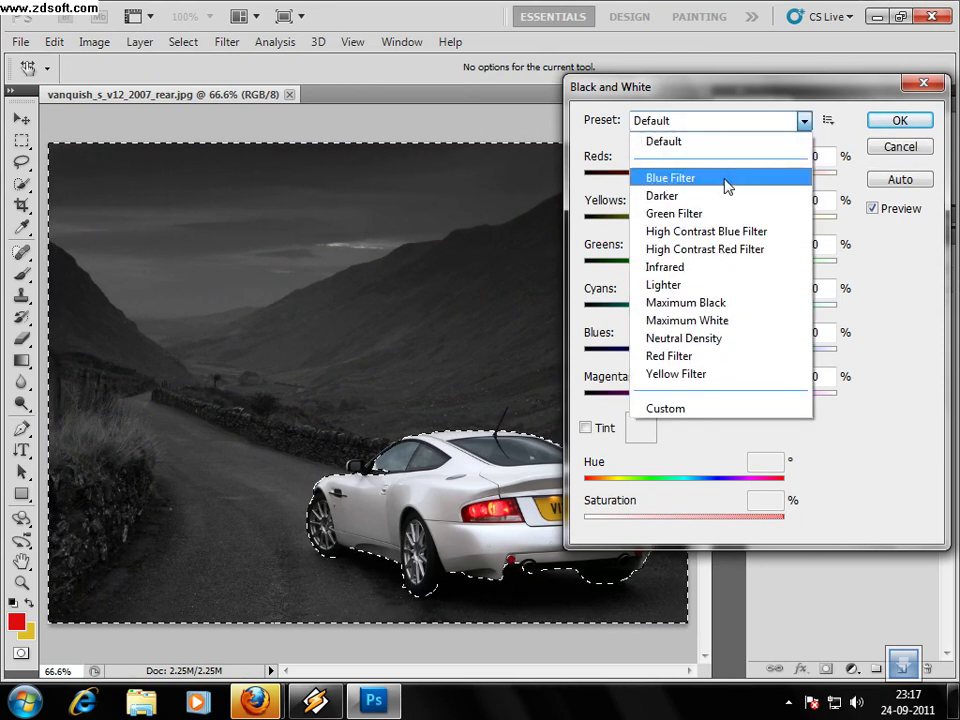
left_click(904, 350)
left_click_drag(705, 180, 665, 174)
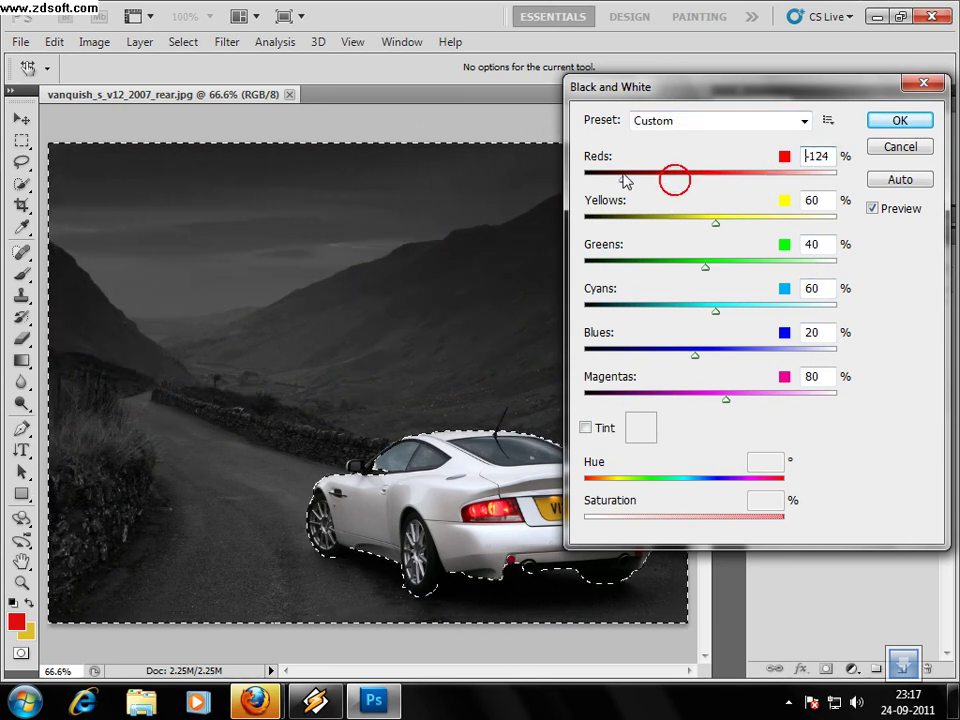
left_click_drag(624, 178, 585, 178)
left_click(712, 122)
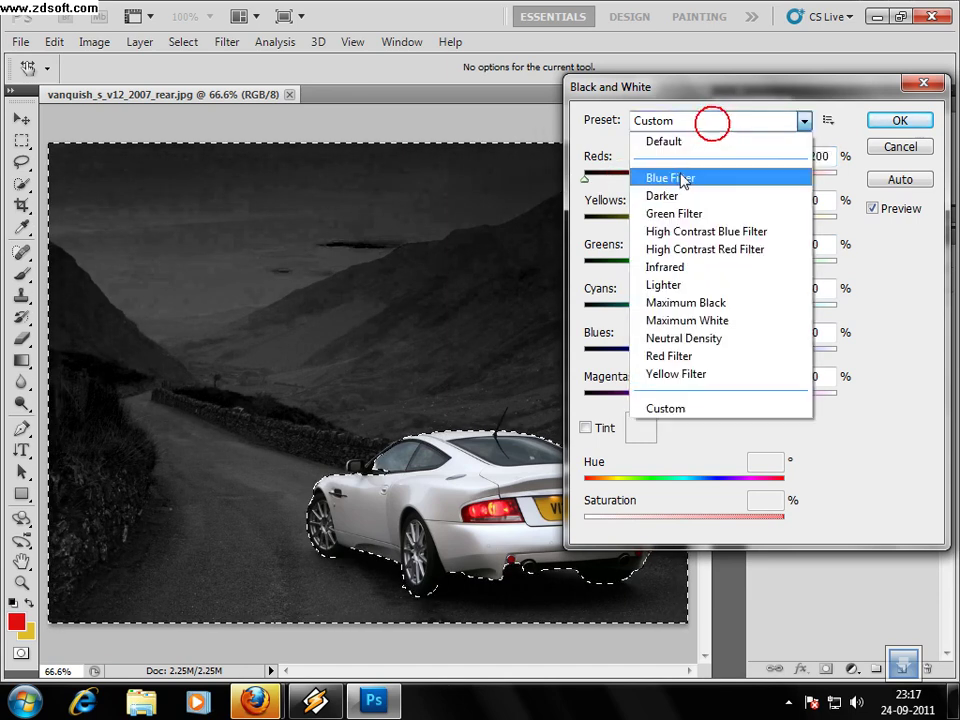
left_click(699, 140)
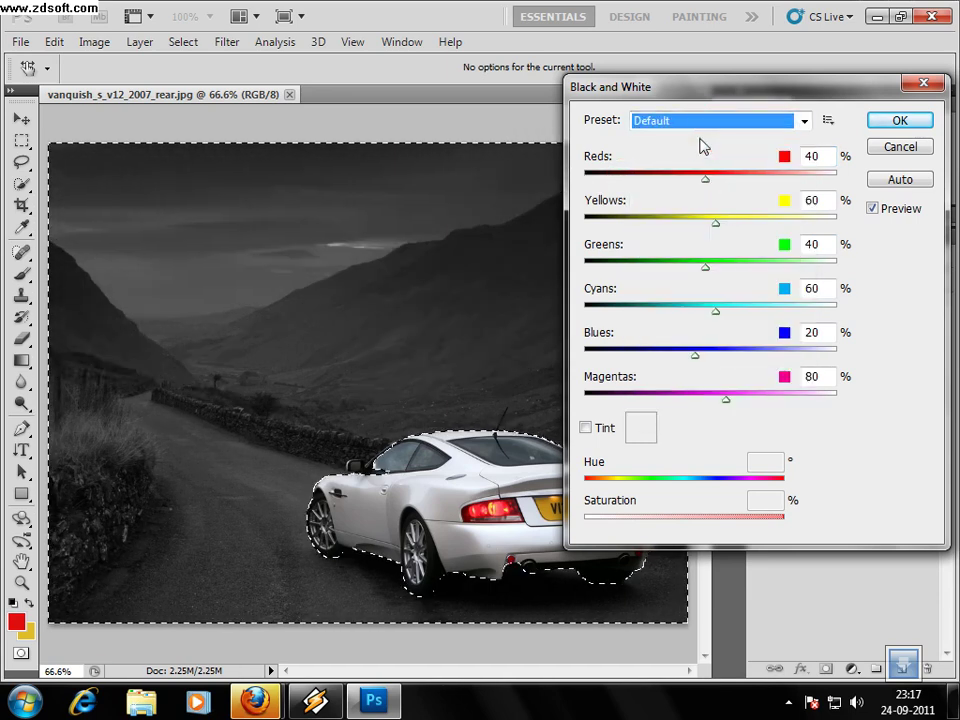
Step through the presets from Darker to Infrared, settling on Maximum Black.
key("Down")
key("Down")
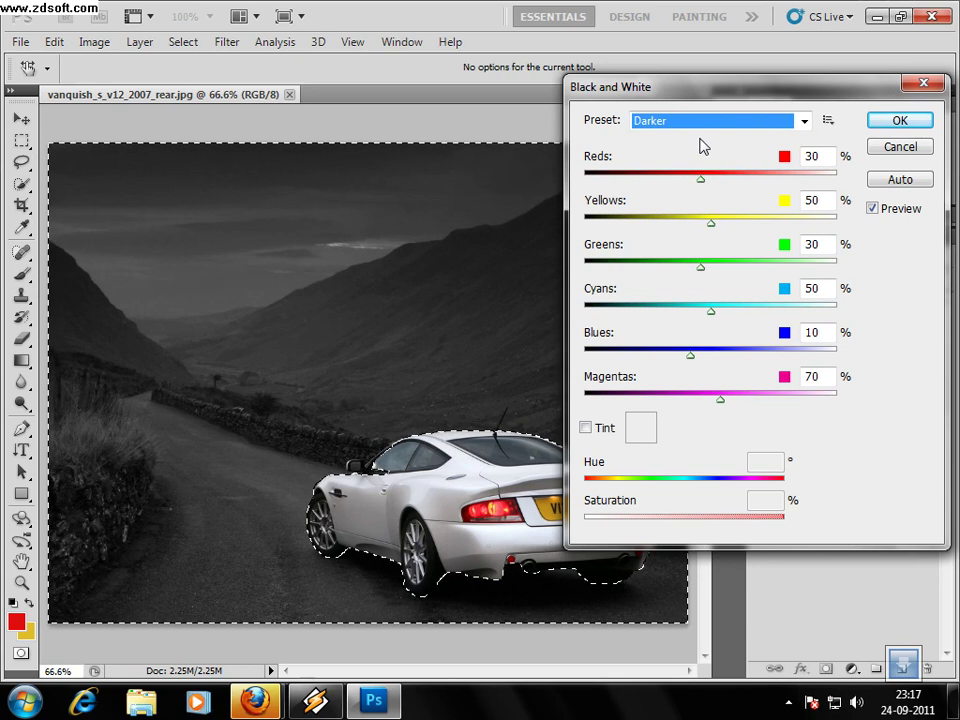
key("Down")
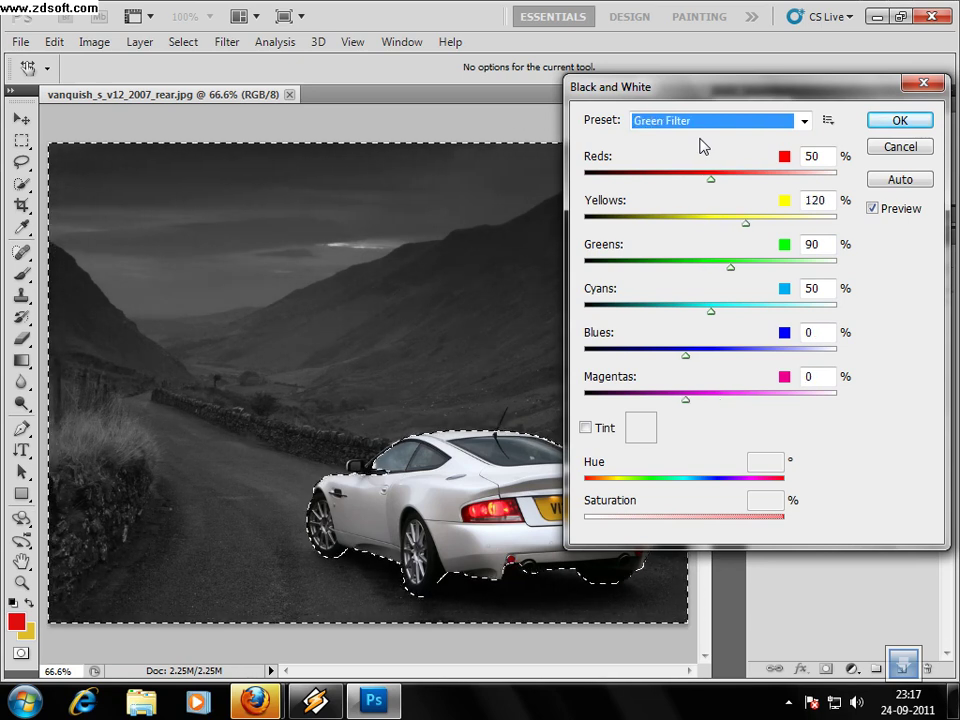
key("Down")
key("Down")
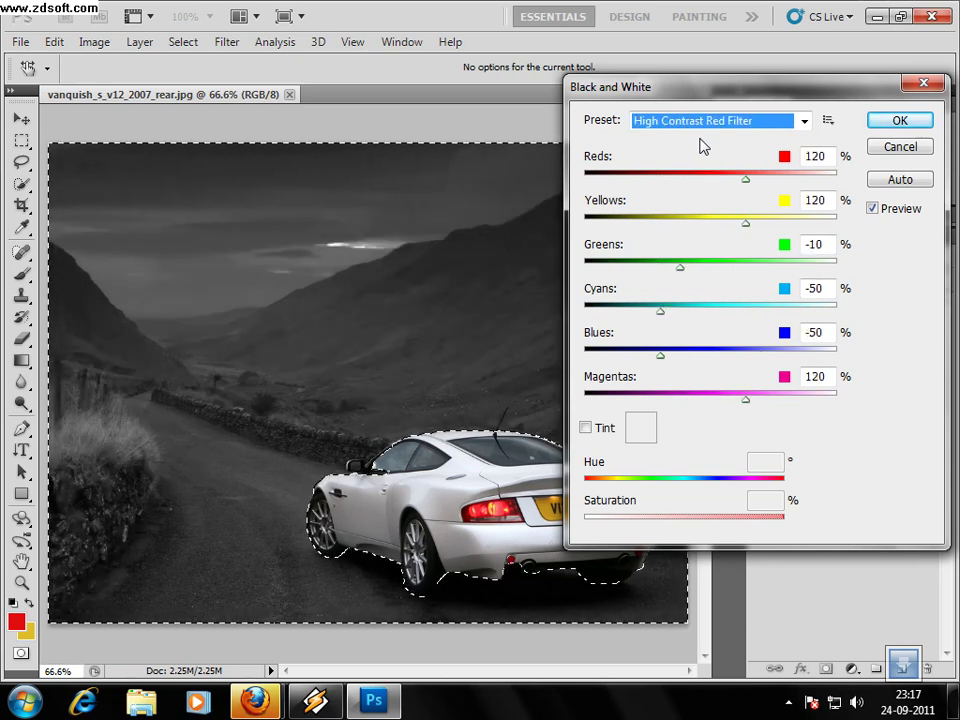
key("Down")
key("Down")
key("Down")
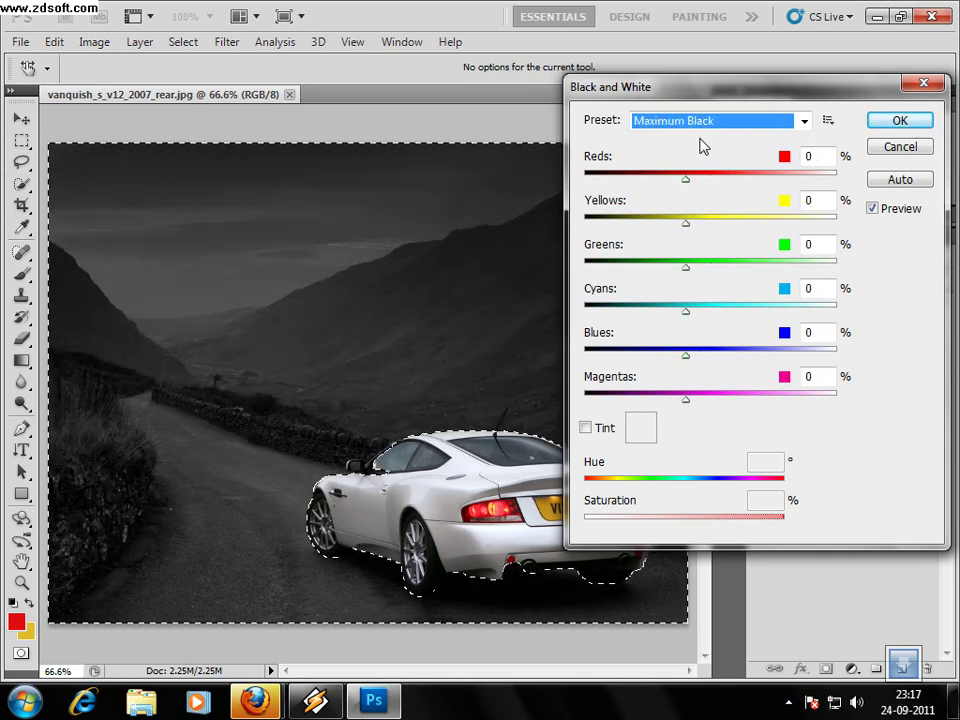
key("Down")
key("Up")
key("Down")
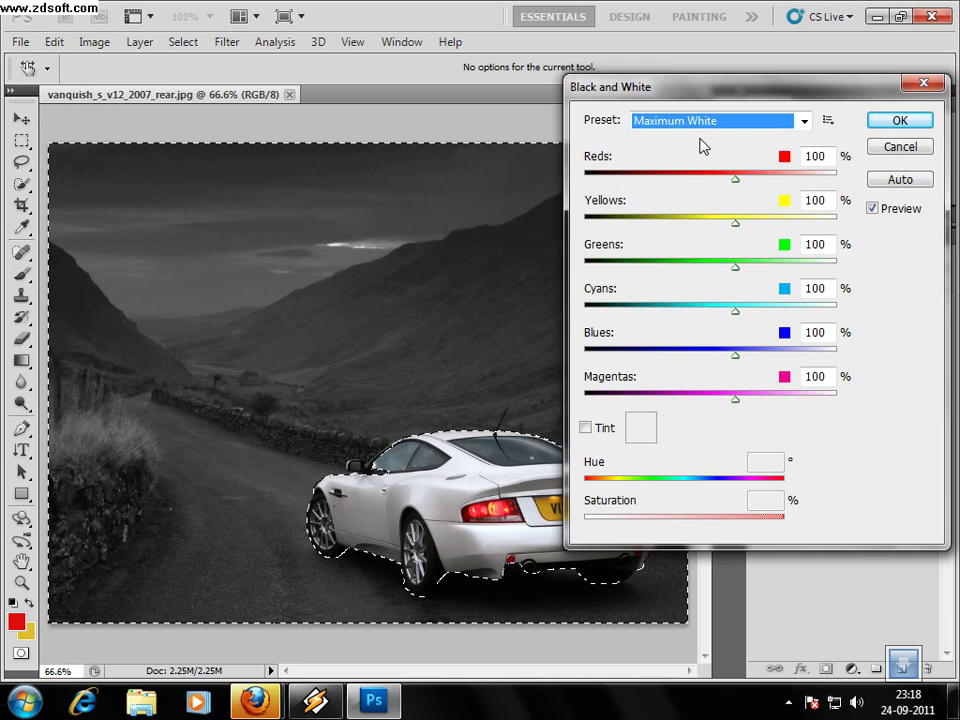
key("Up")
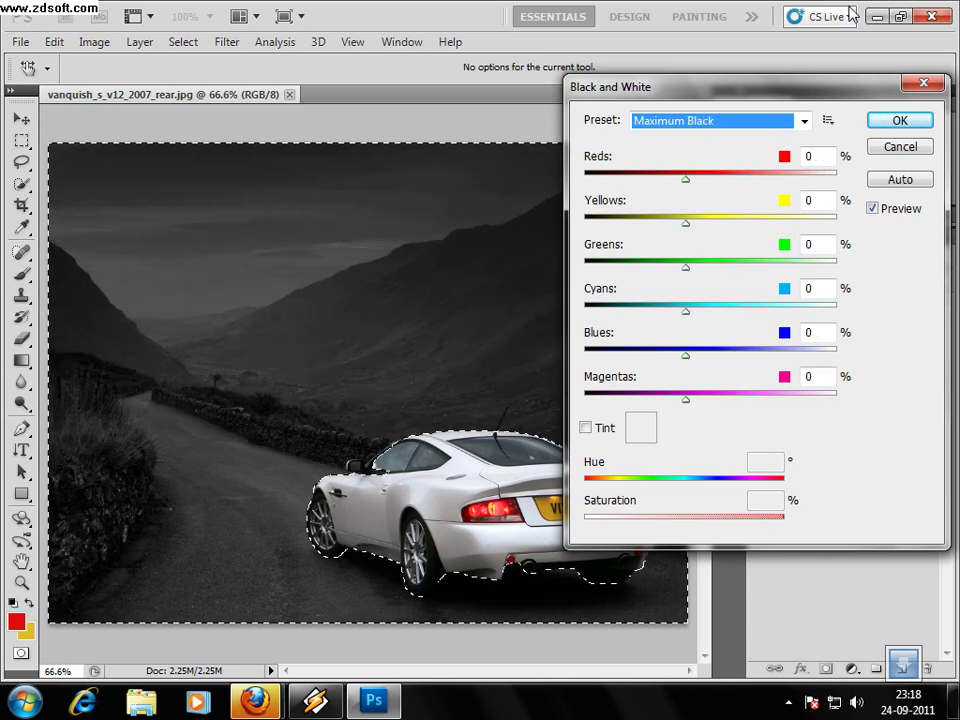
Apply the Maximum Black conversion and deselect with the Lasso tool.
left_click(900, 121)
left_click(21, 161)
left_click(143, 114)
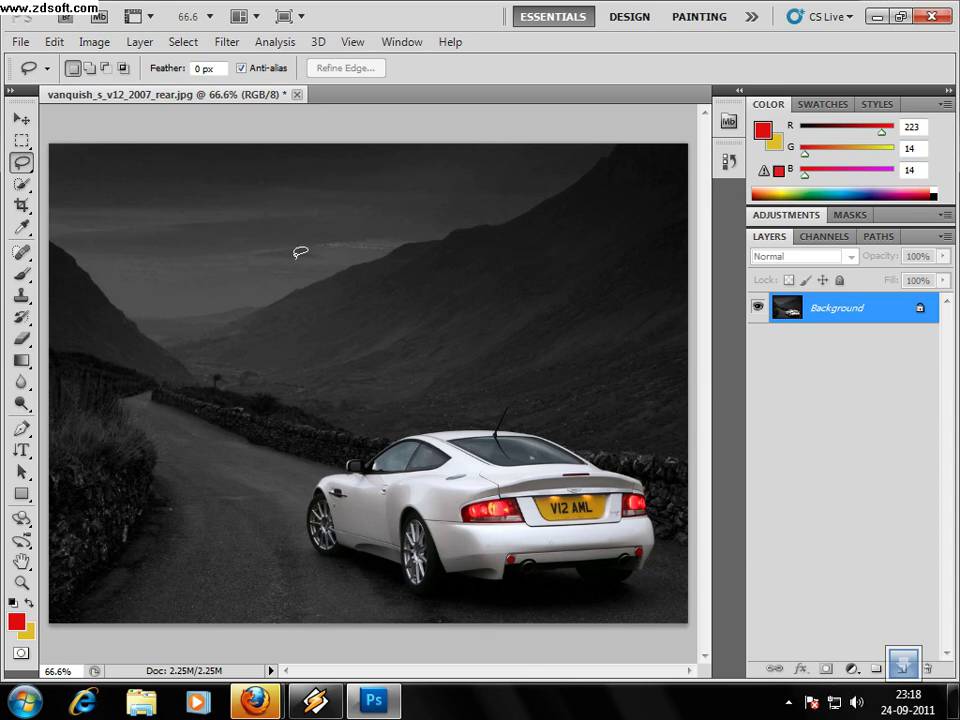
Save as vanquish_s_v12_2007_reare.jpg at JPEG quality 12, then open it in Picasa.
left_click(20, 42)
left_click(108, 336)
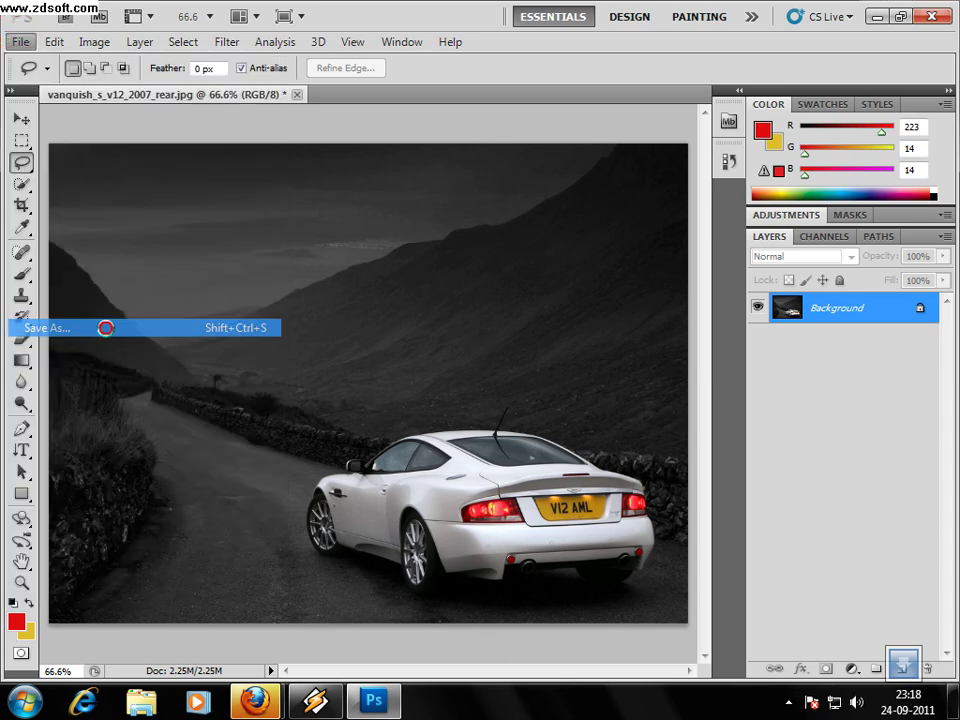
left_click(579, 374)
type("e")
key("Return")
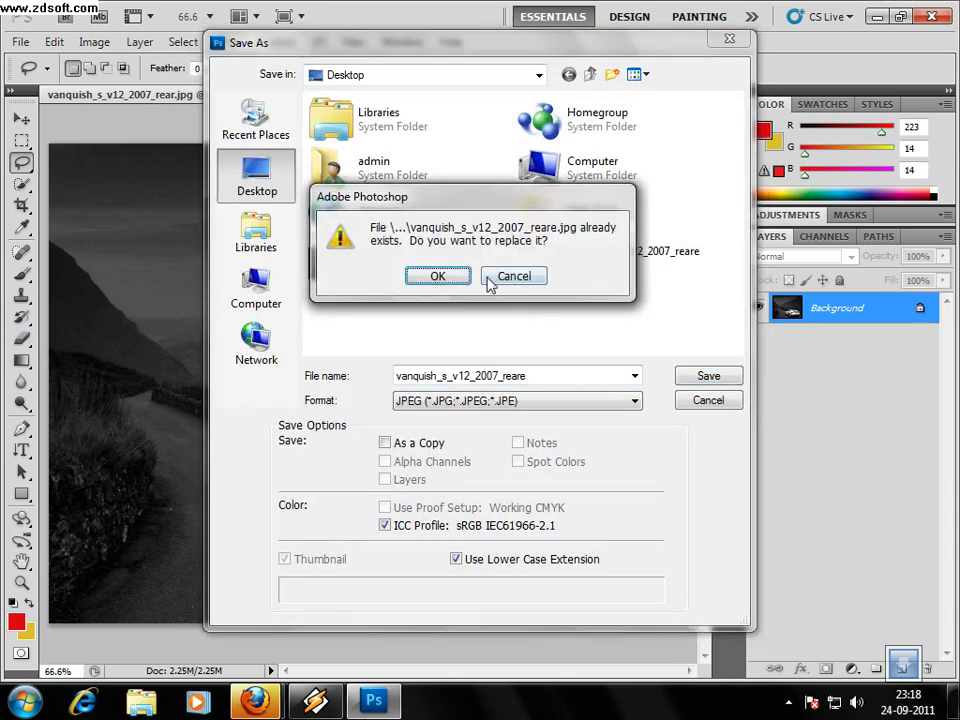
left_click(448, 272)
left_click(615, 177)
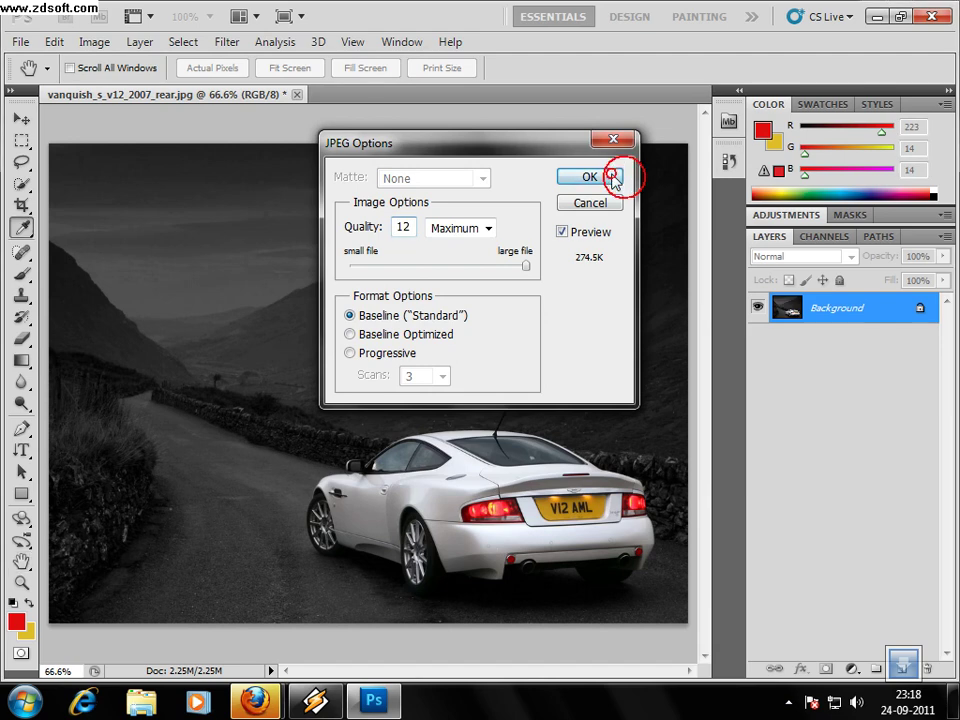
left_click(877, 16)
double_click(181, 240)
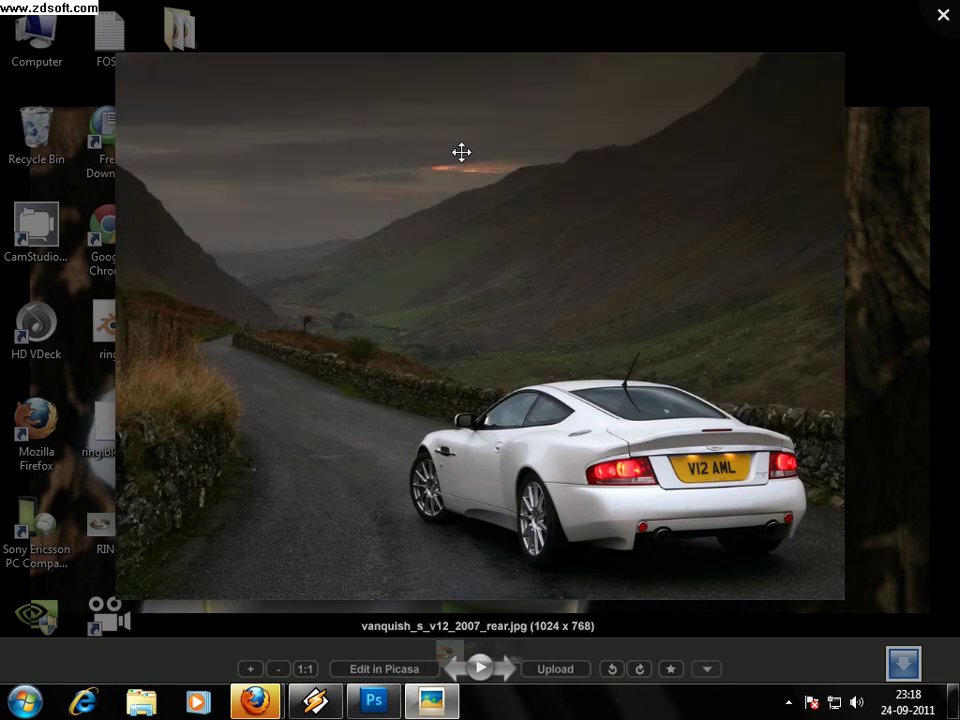
Compare the original colour car photo with the grey-background vanquish_s_v12_2007_reare.jpg in Picasa, then close the viewer.
key("Left")
key("Right")
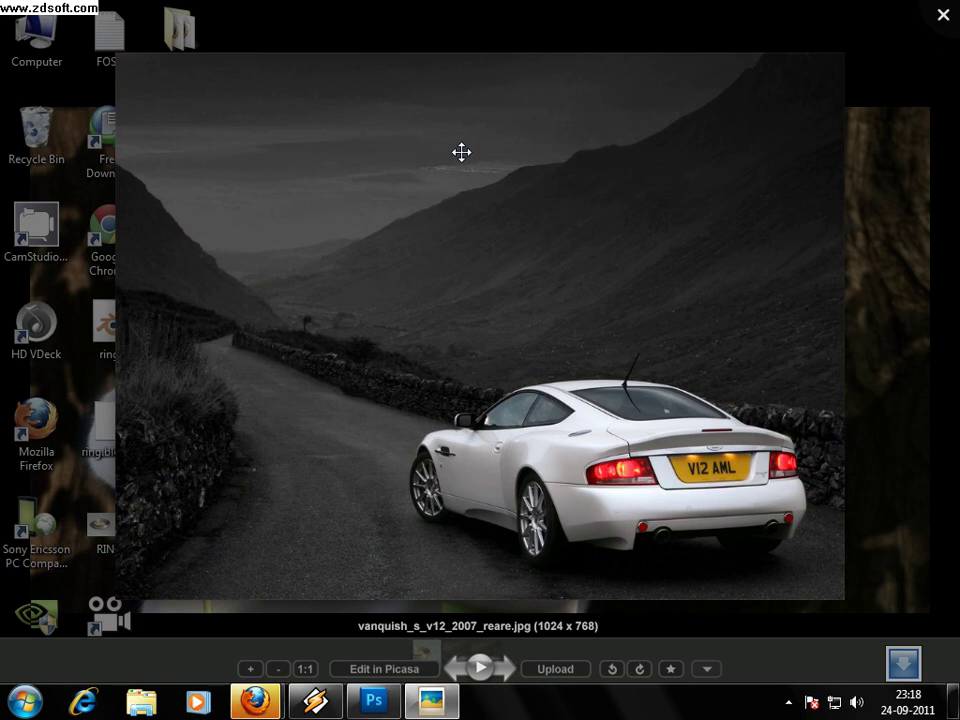
key("Left")
key("Right")
left_click(943, 15)
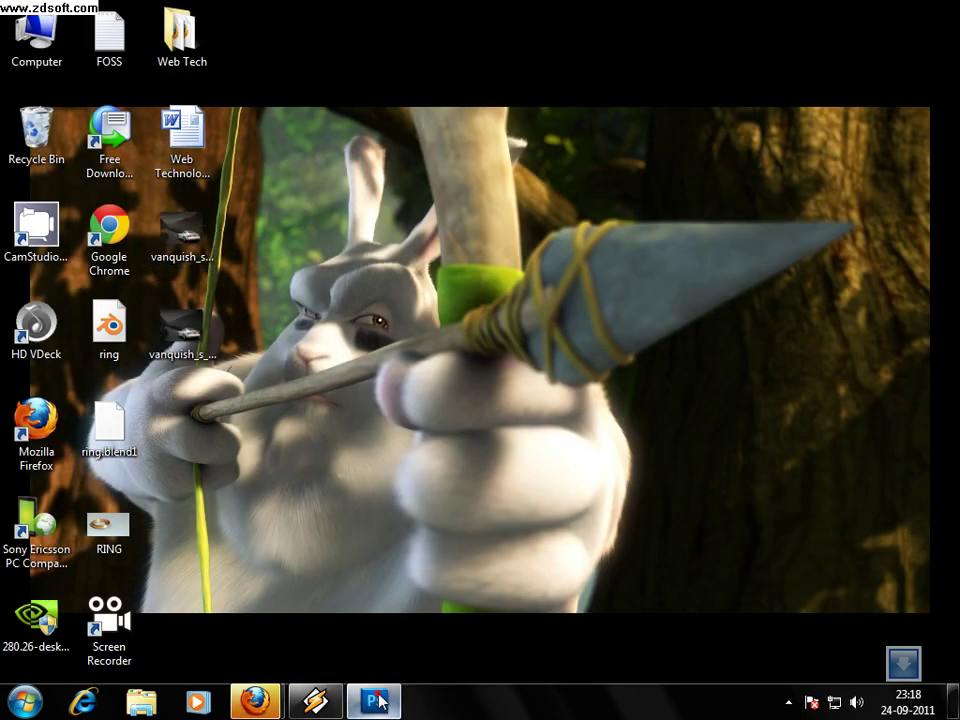
Close the car photo document in Photoshop, leaving an empty workspace, and pick Quick Selection.
left_click(374, 700)
left_click(295, 95)
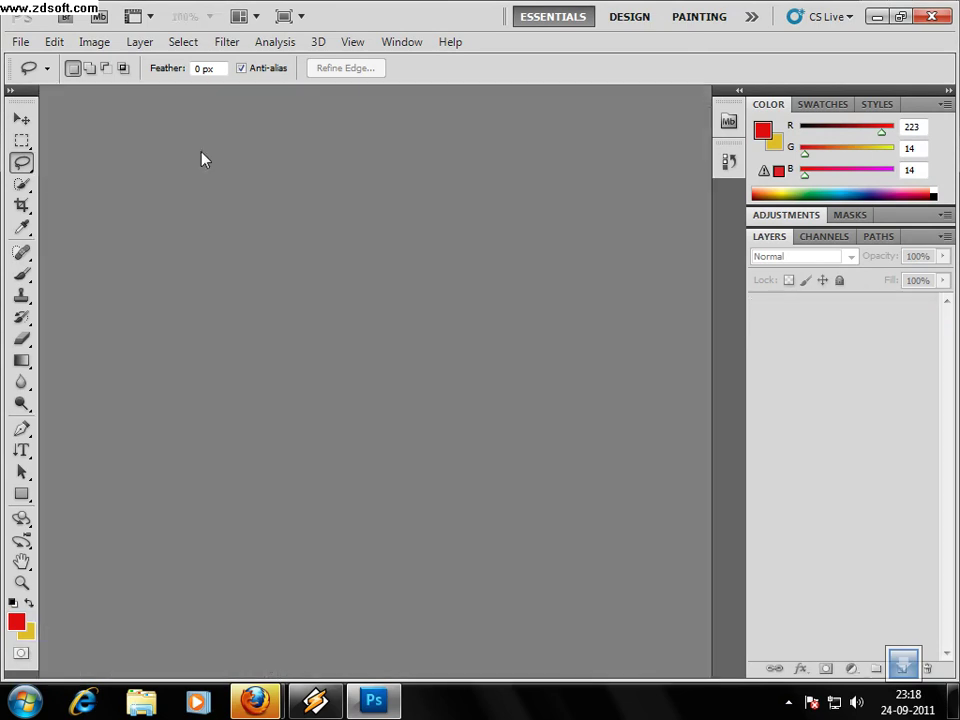
left_click(22, 184)
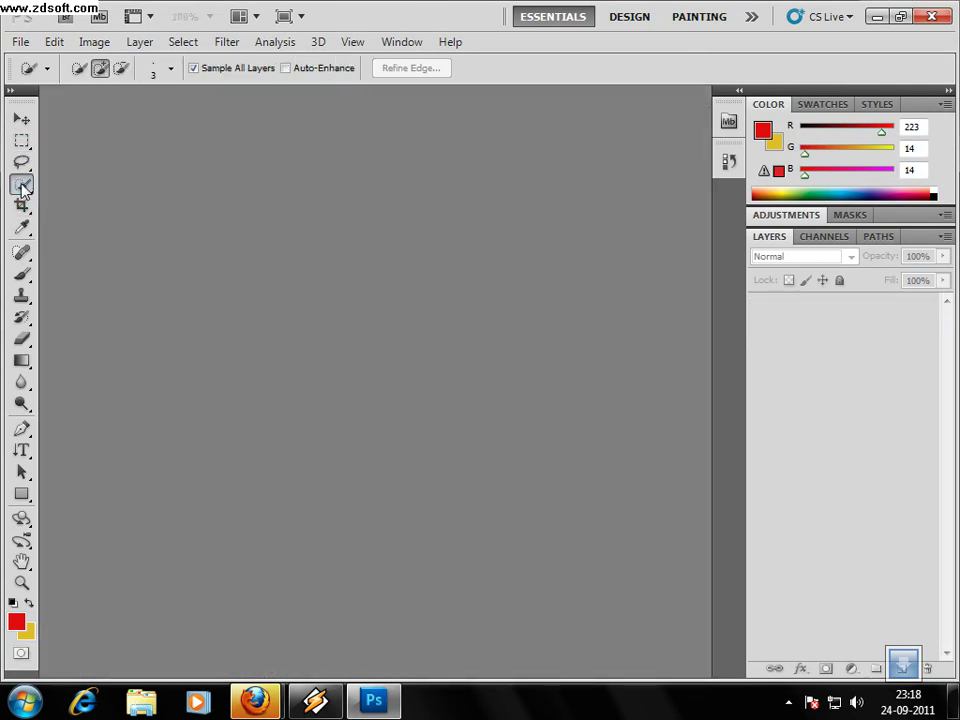
Switch to the Magic Wand and back to Quick Selection, then minimize and restore Photoshop.
right_click(22, 184)
left_click(54, 200)
right_click(21, 184)
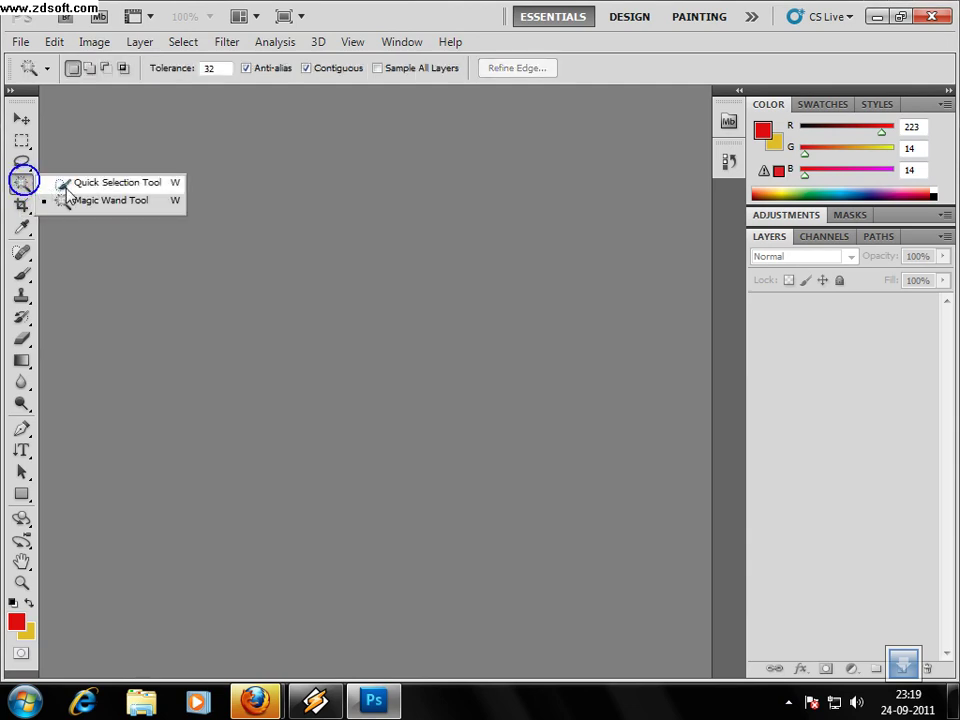
left_click(66, 186)
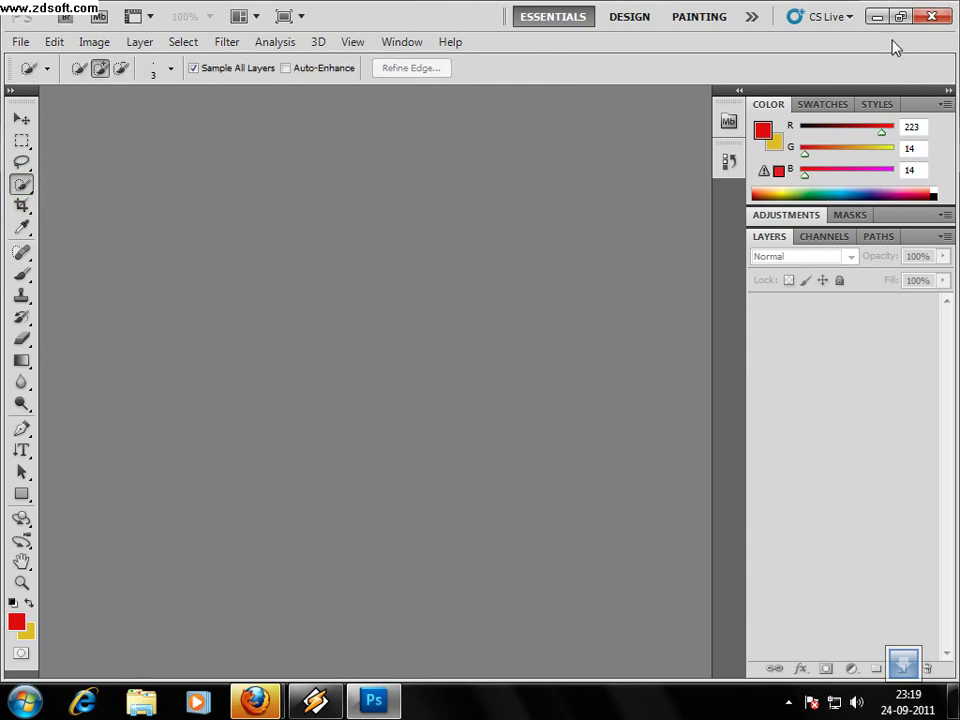
left_click(877, 17)
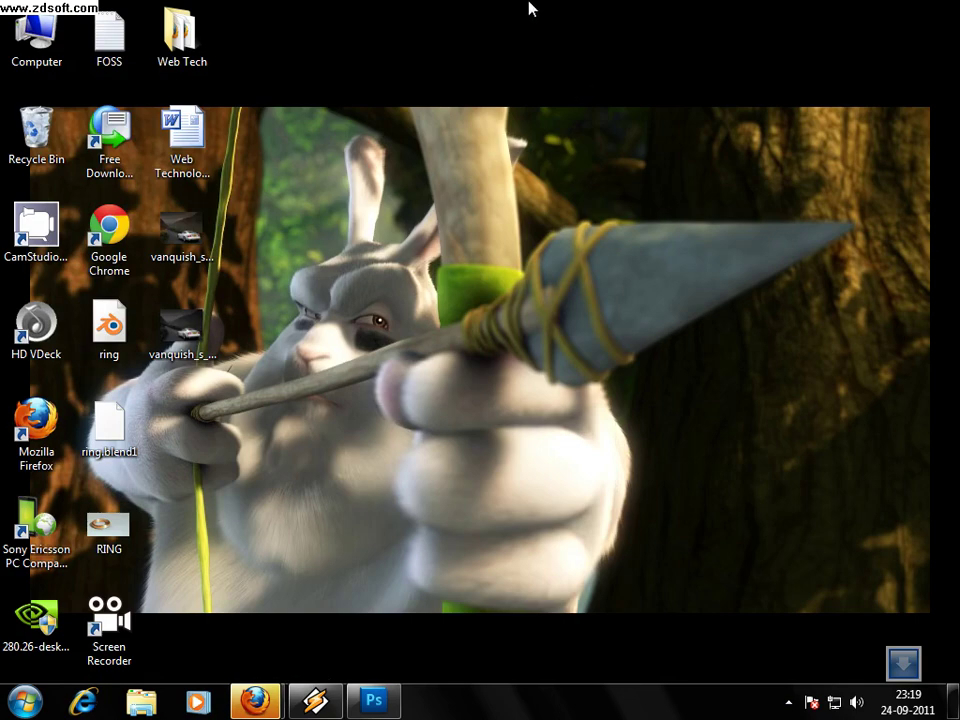
left_click(373, 701)
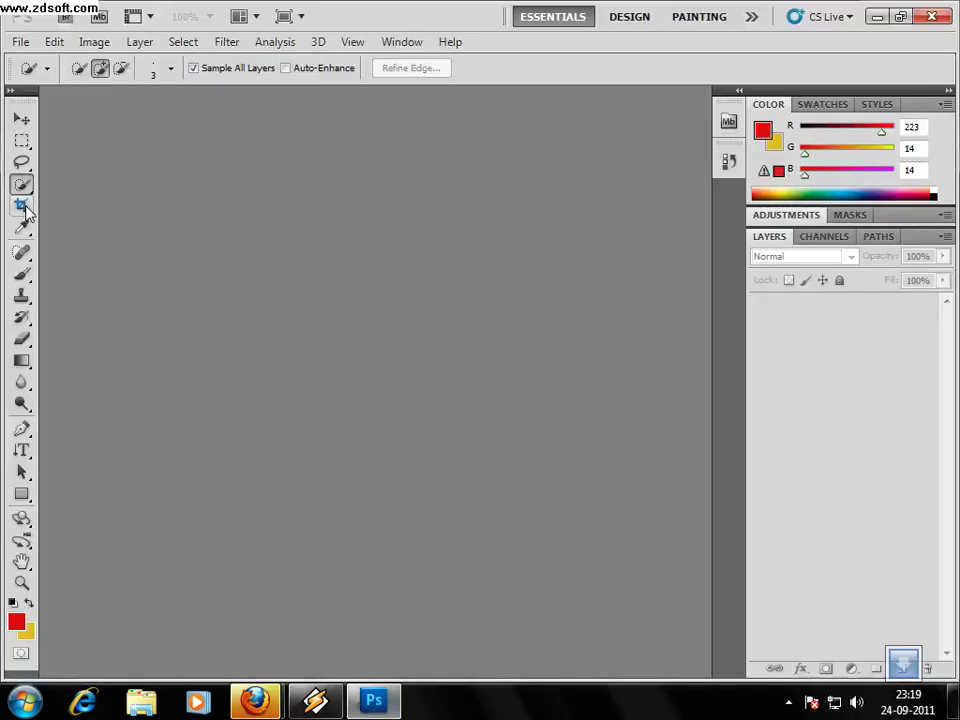